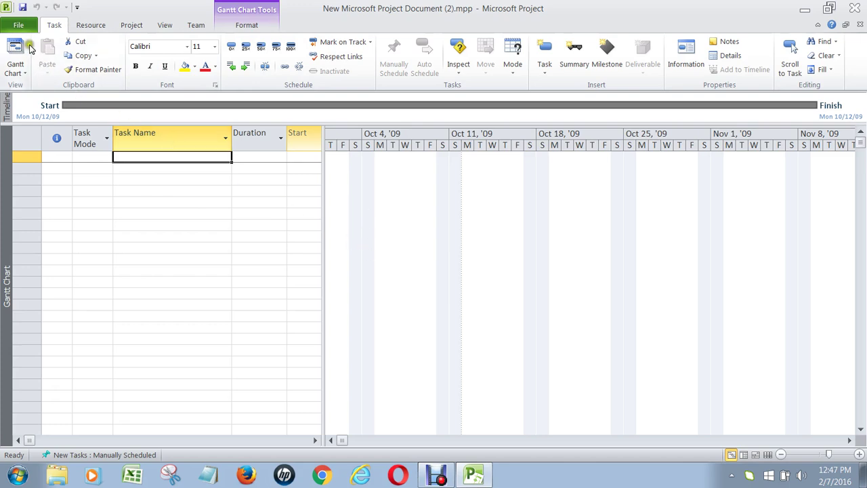
# Open Project Options through File > Options, landing on the General page
pyautogui.click(22, 29)
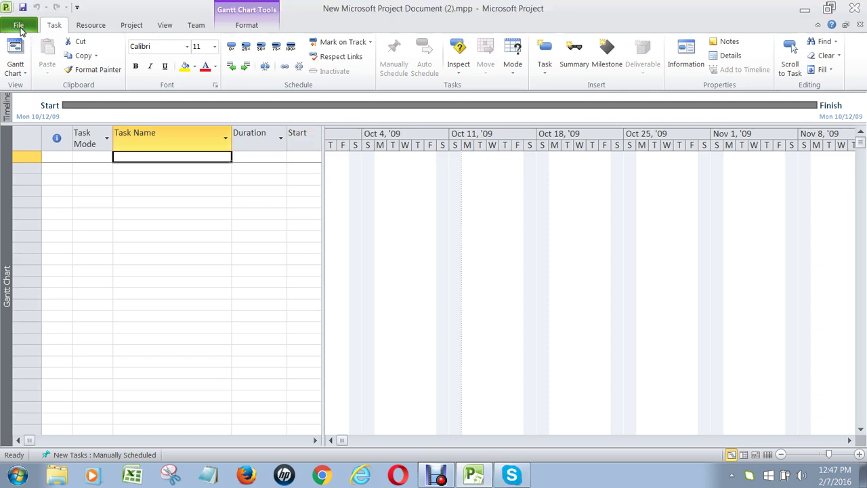
pyautogui.click(39, 36)
pyautogui.click(19, 26)
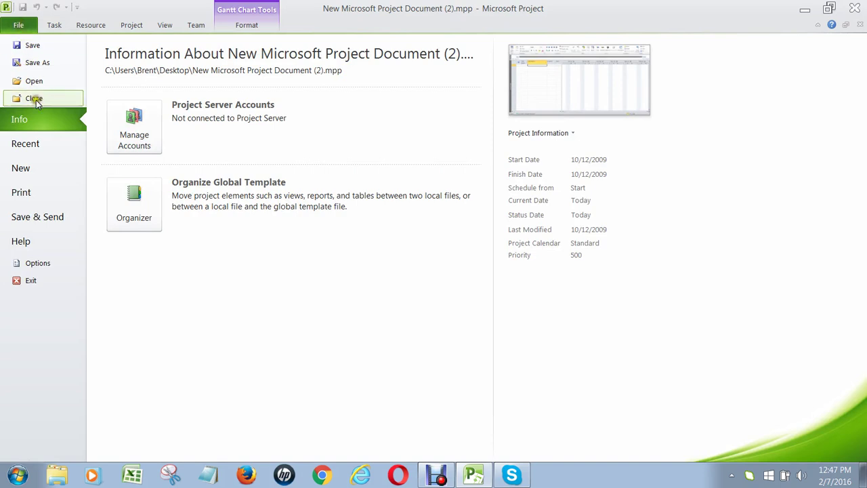
pyautogui.click(33, 266)
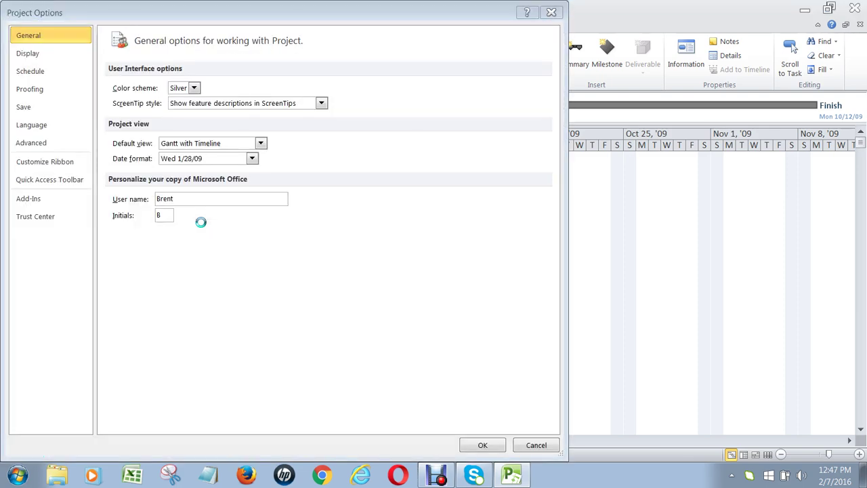
# In Schedule options, set new tasks to Auto Scheduled and default task type to Fixed Duration, and stop honoring constraint dates
pyautogui.click(38, 73)
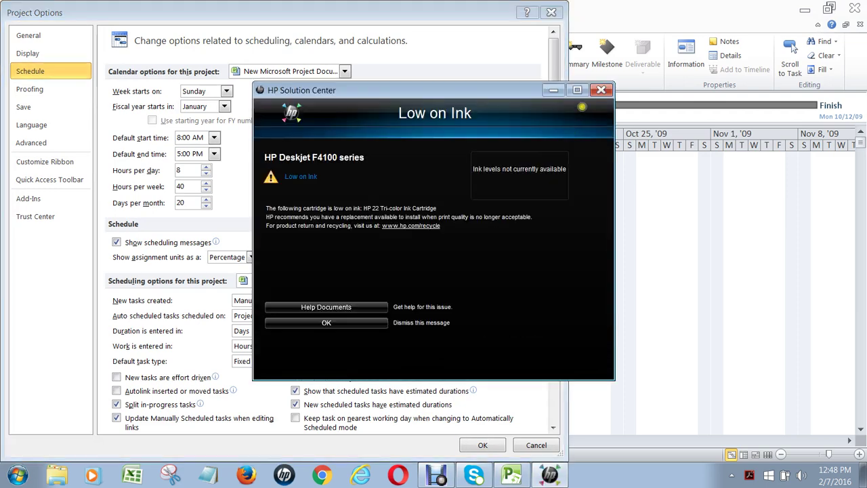
pyautogui.click(601, 90)
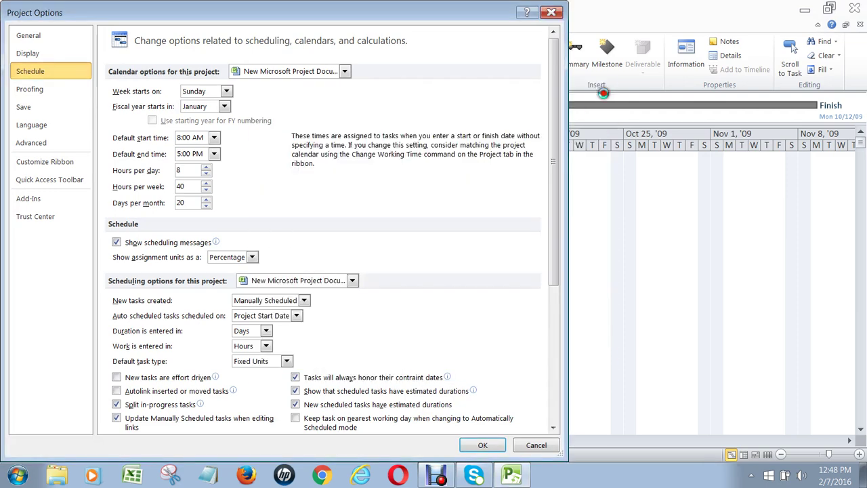
pyautogui.click(304, 301)
pyautogui.click(287, 325)
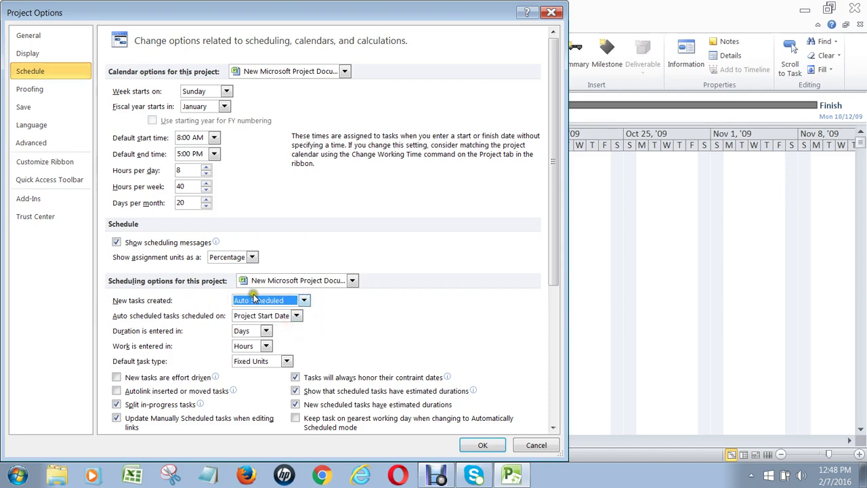
pyautogui.click(288, 361)
pyautogui.click(268, 385)
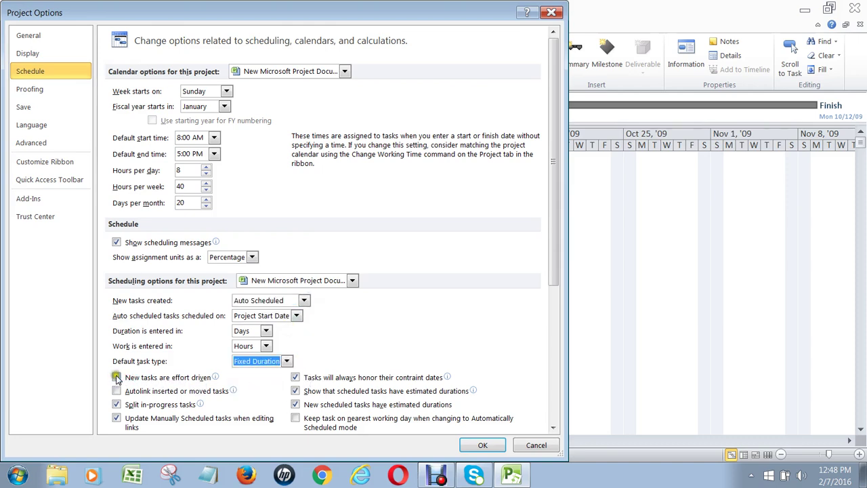
pyautogui.click(116, 404)
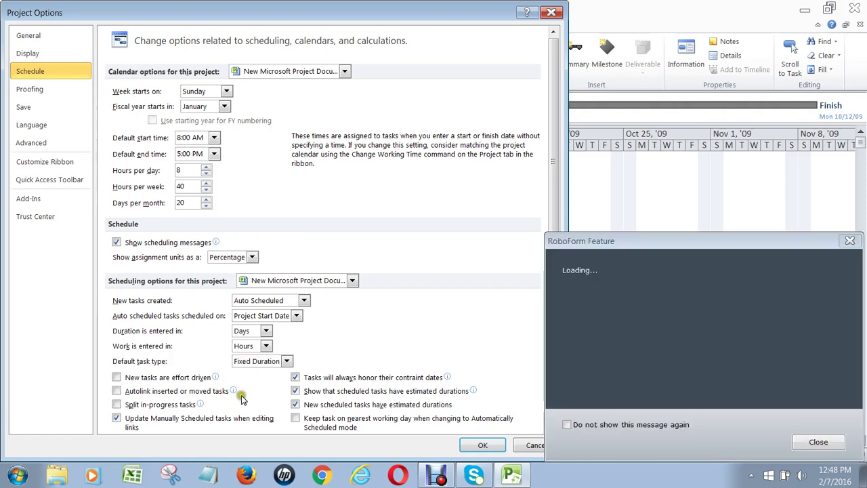
pyautogui.click(296, 378)
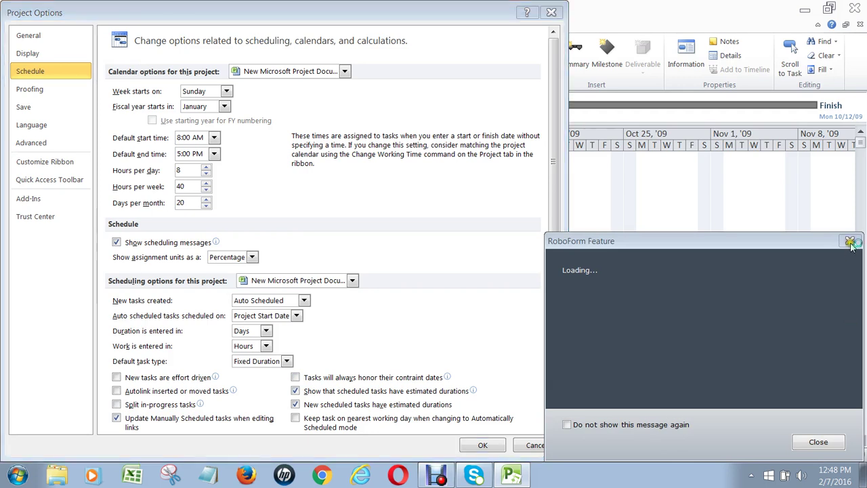
pyautogui.click(484, 445)
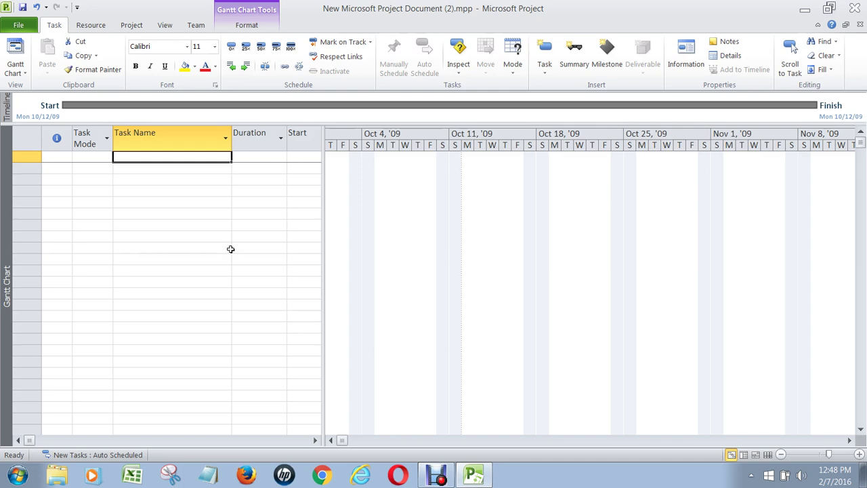
# Enter the tasks Two Machine Project and Machine 1
pyautogui.write('Two Machine Project')
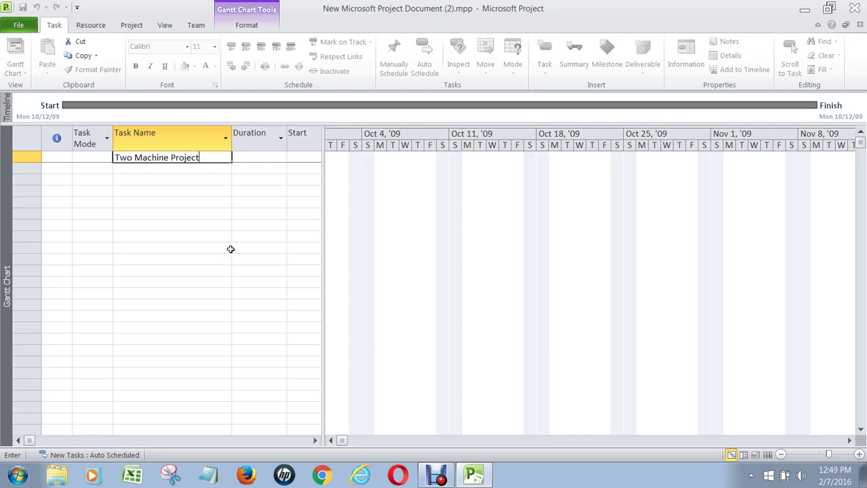
pyautogui.press('Return')
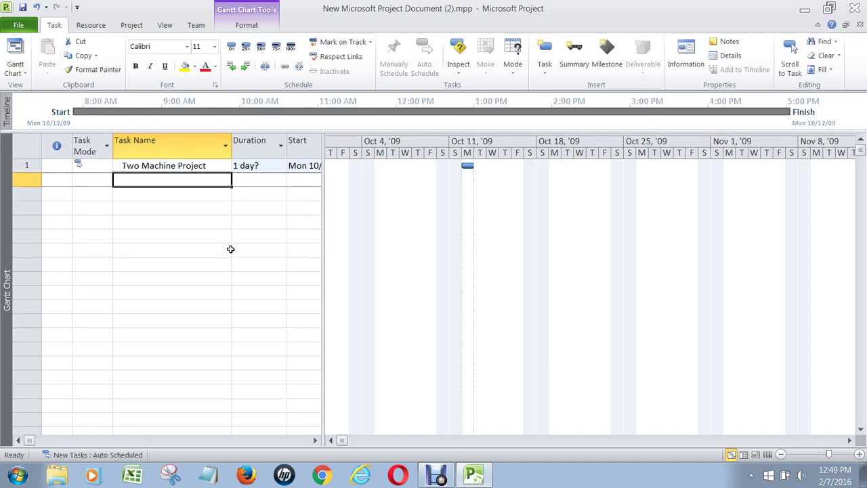
pyautogui.write('Machine')
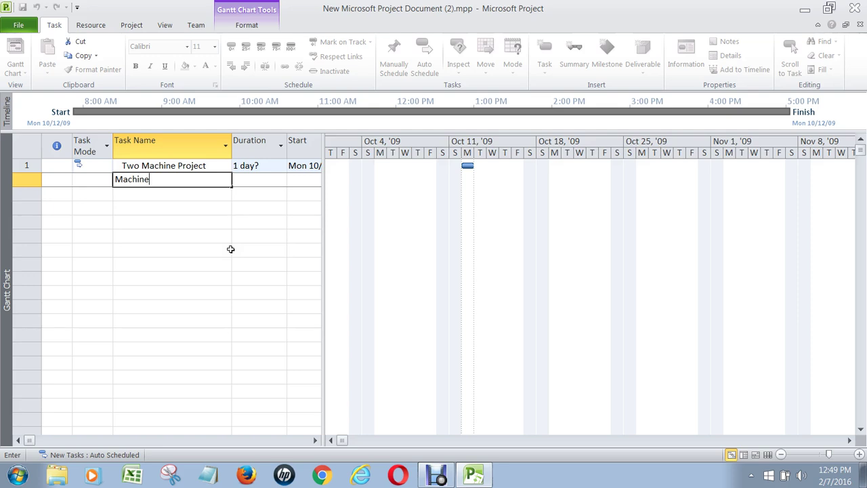
pyautogui.write(' 1')
pyautogui.press('Return')
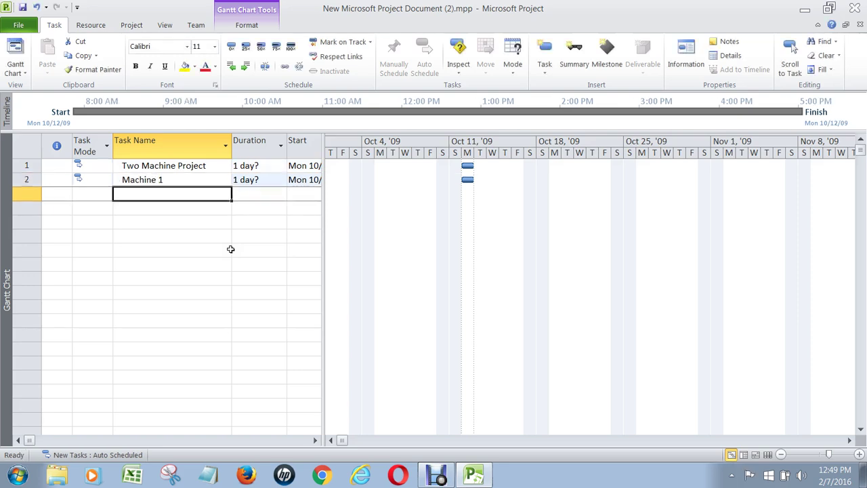
pyautogui.press('Up')
pyautogui.press('Up')
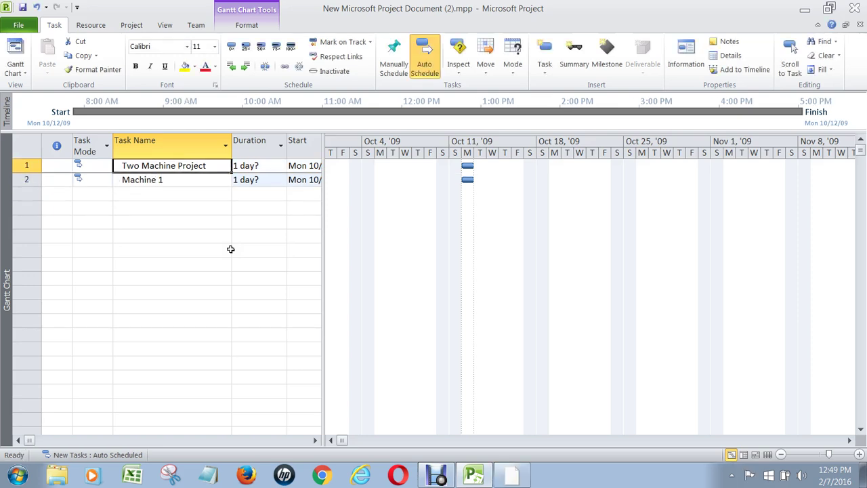
pyautogui.press('Down')
pyautogui.press('Down')
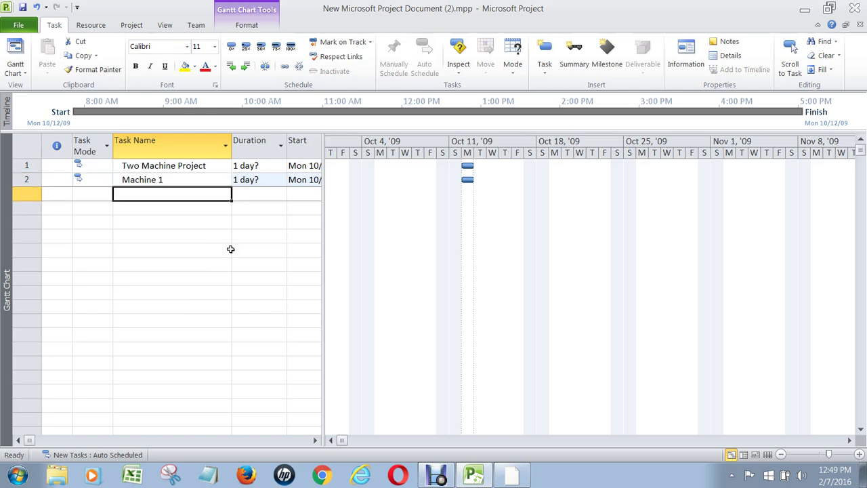
# Add Overhaul Machine 1, Test Machine 1 and Machine 1 Complete below them
pyautogui.write('Overha')
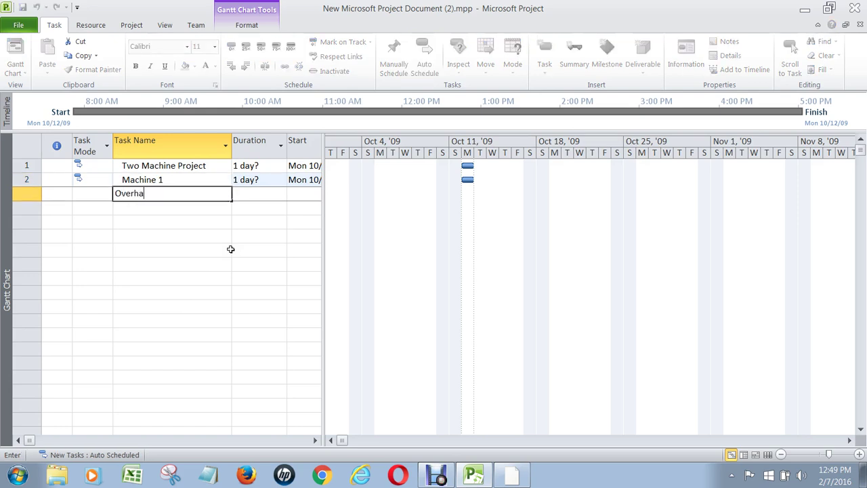
pyautogui.write('ul Machine 1')
pyautogui.press('Return')
pyautogui.write('Test')
pyautogui.press('BackSpace')
pyautogui.press('BackSpace')
pyautogui.press('BackSpace')
pyautogui.press('BackSpace')
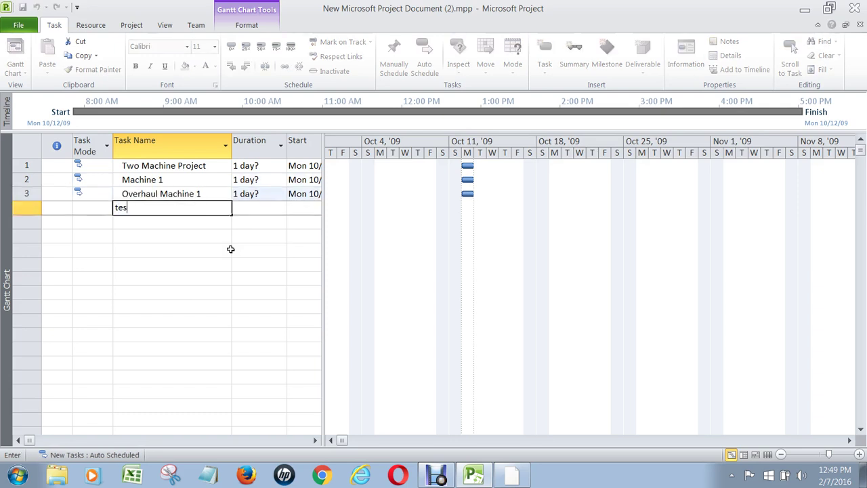
pyautogui.write('Test Machine 1')
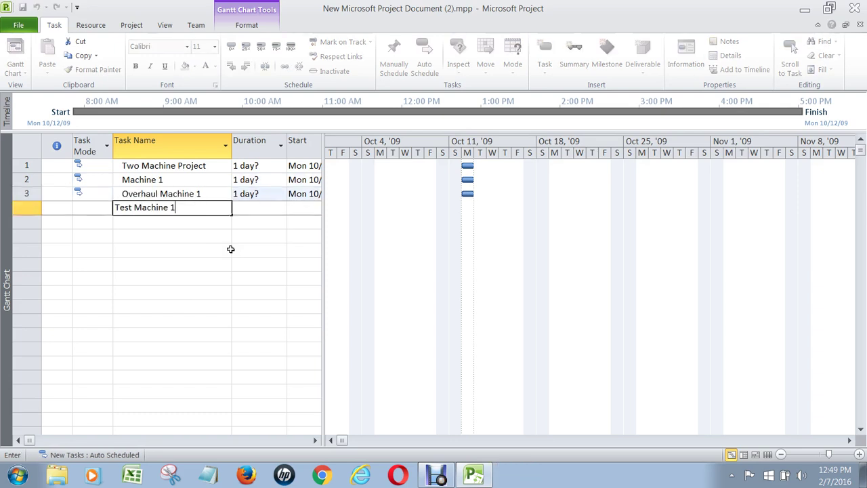
pyautogui.press('Return')
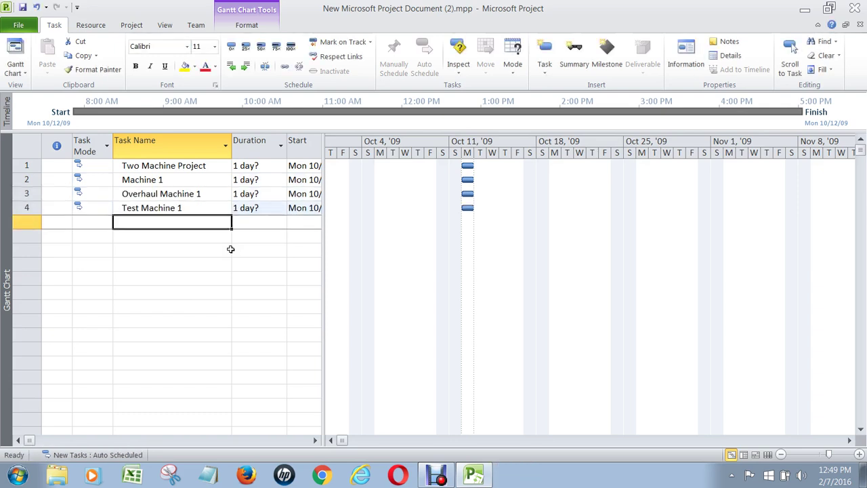
pyautogui.write('Machine 1 Complete')
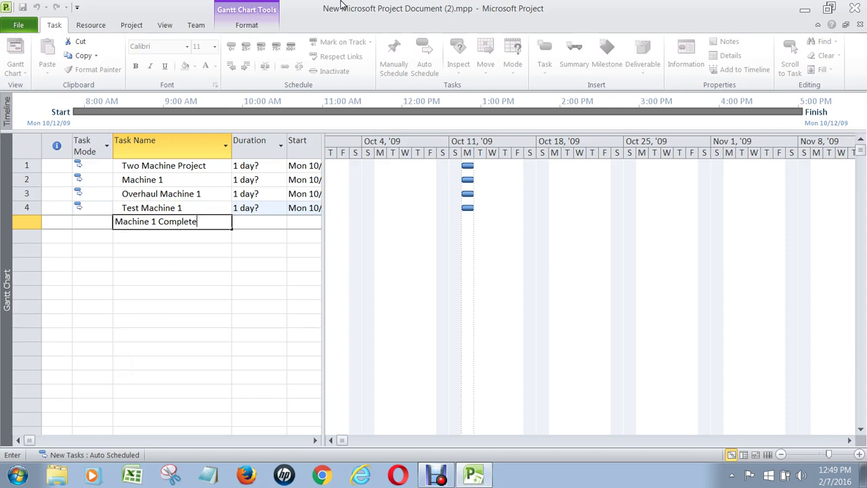
pyautogui.press('Return')
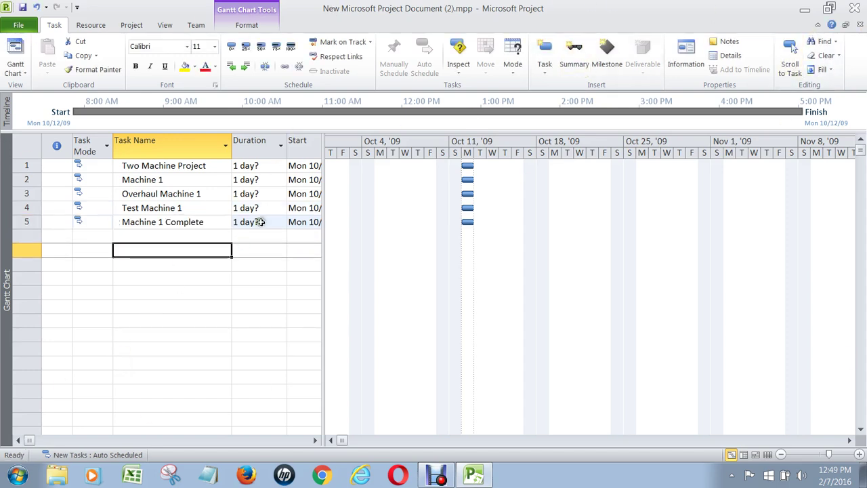
# Give Machine 1 Complete a 0-day duration, making it a milestone
pyautogui.click(258, 222)
pyautogui.write('0')
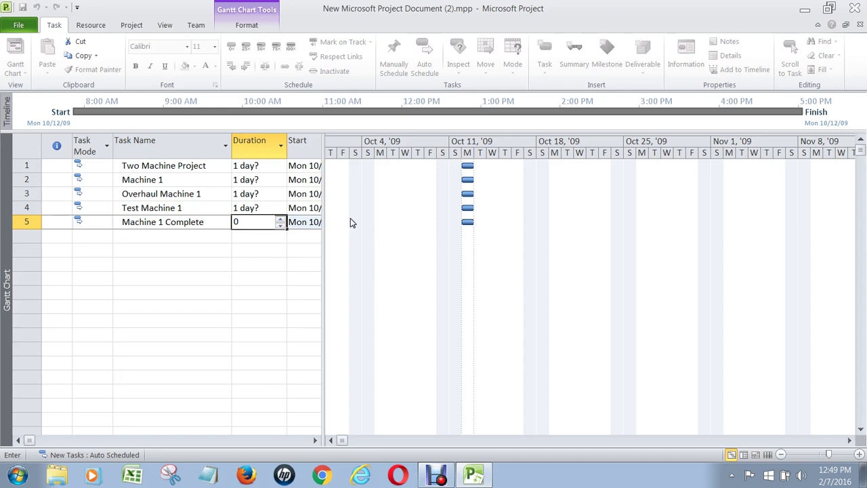
pyautogui.press('Return')
pyautogui.press('Up')
pyautogui.press('Up')
pyautogui.press('Up')
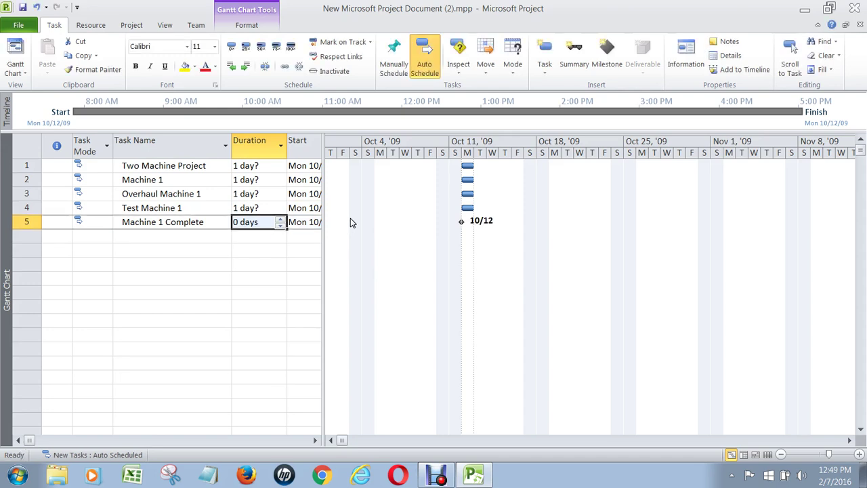
pyautogui.press('Up')
pyautogui.press('Down')
pyautogui.press('Down')
pyautogui.press('Down')
pyautogui.press('Down')
pyautogui.press('Left')
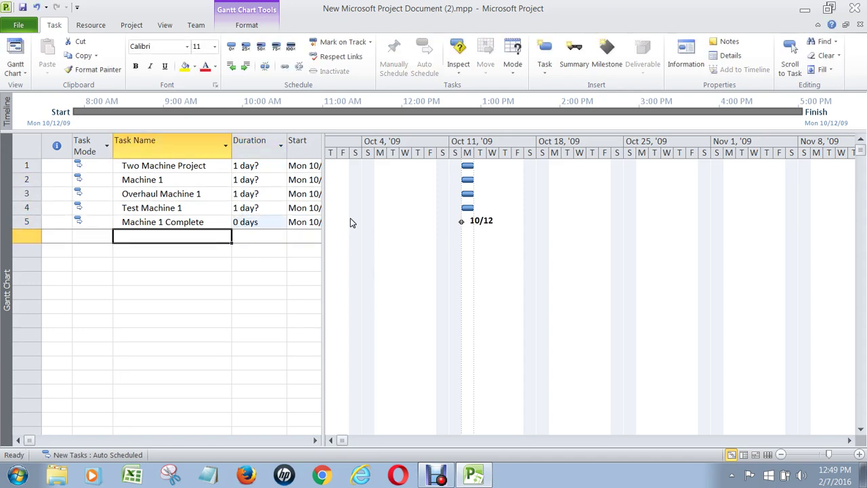
# Add the tasks Machine 2, Overhaul Machine 2 and Test Machine 2
pyautogui.write('Machine 2')
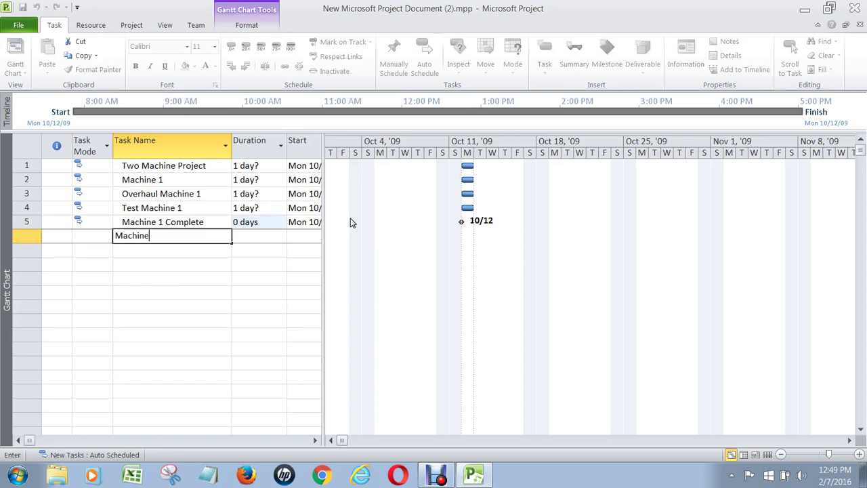
pyautogui.press('Return')
pyautogui.write('Overhaul')
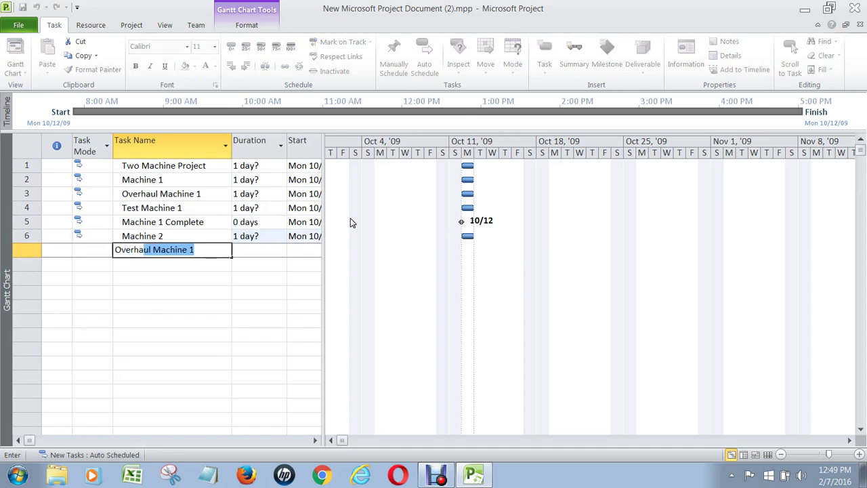
pyautogui.write(' Machine 2')
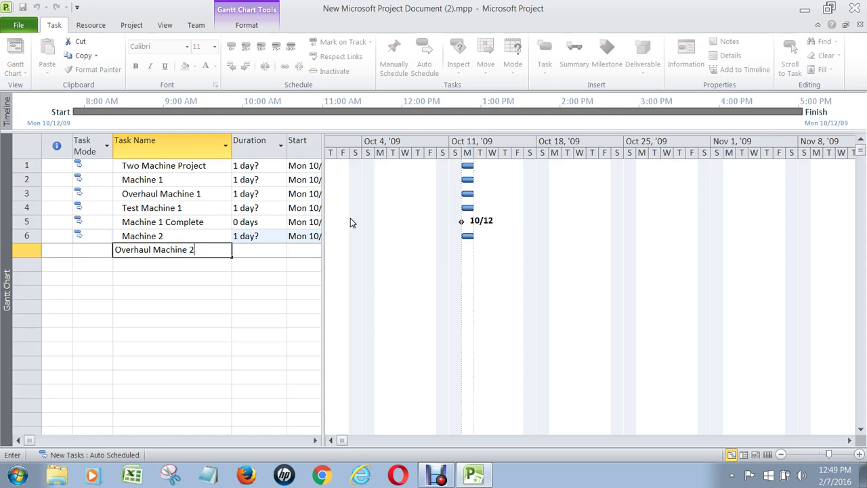
pyautogui.press('Return')
pyautogui.write('Test Machine 2')
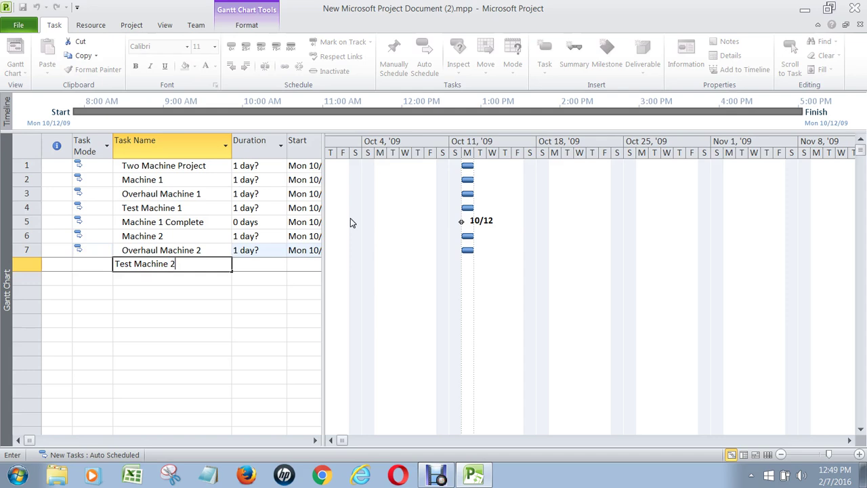
pyautogui.press('Return')
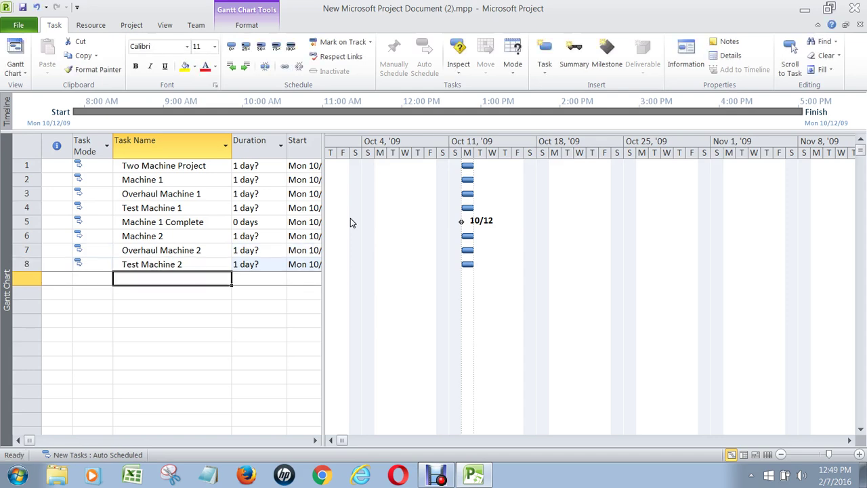
# Add Machine 2 Complete as a 0-day milestone and begin entering Test In Line
pyautogui.write('Machine 2 Complete')
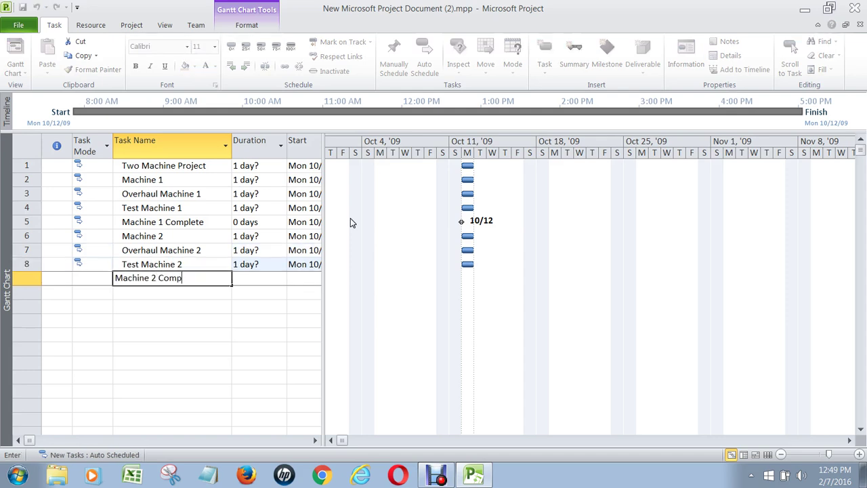
pyautogui.press('Tab')
pyautogui.write('0')
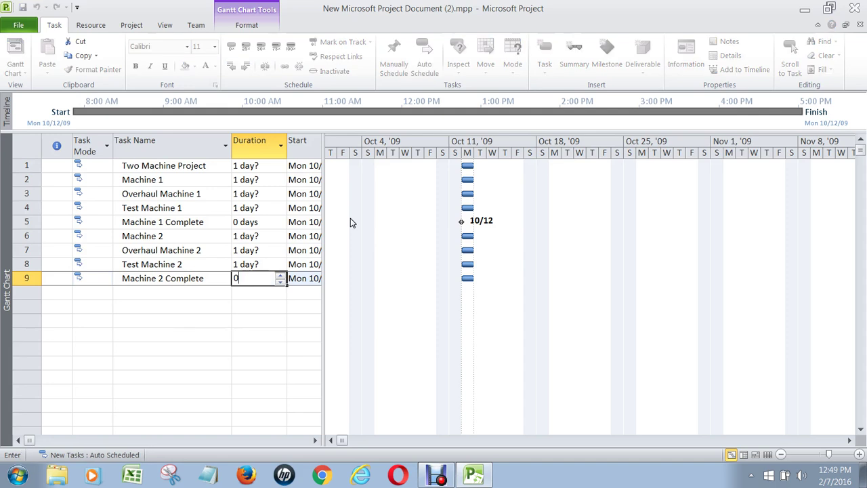
pyautogui.press('Return')
pyautogui.press('Left')
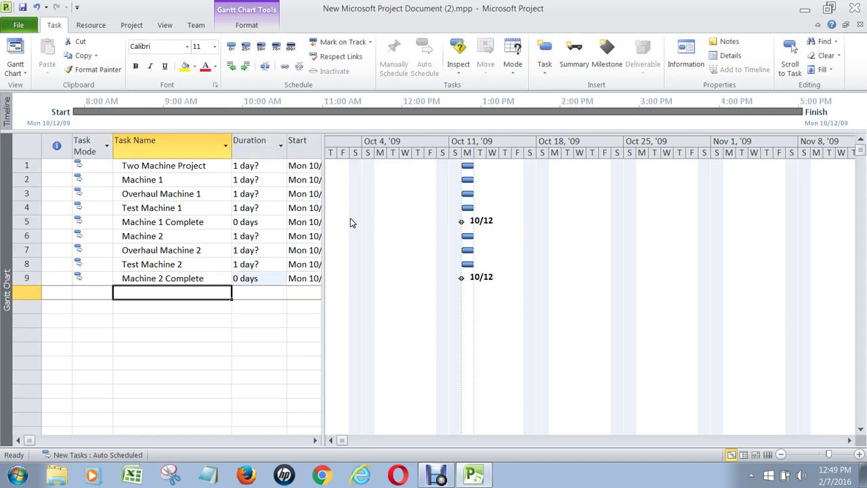
pyautogui.write('Test In ')
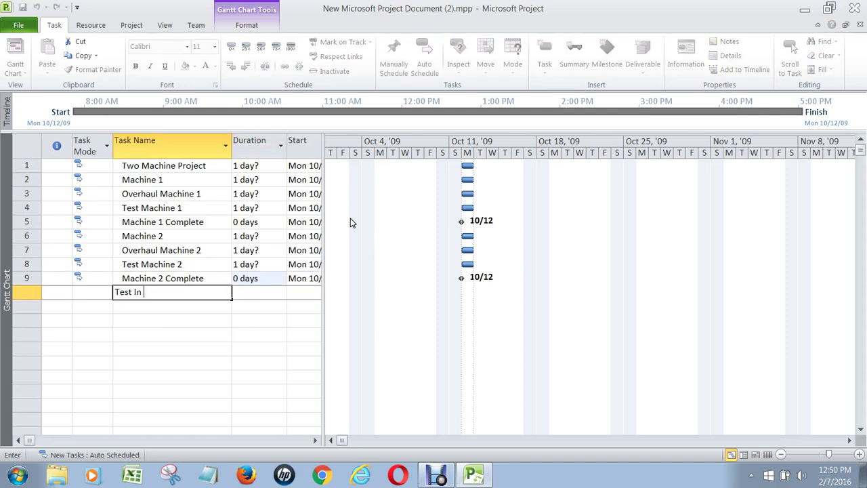
pyautogui.write('Line')
# Add the tasks Test In Line, Testing Complete and Project Complete
pyautogui.press('Return')
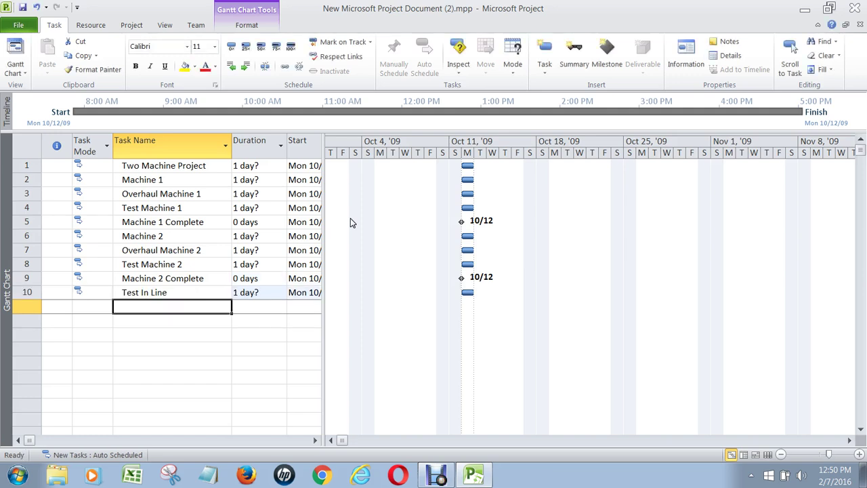
pyautogui.write('Project')
pyautogui.press('BackSpace')
pyautogui.press('BackSpace')
pyautogui.write('ct Complete')
pyautogui.press('BackSpace')
pyautogui.press('BackSpace')
pyautogui.press('BackSpace')
pyautogui.press('BackSpace')
pyautogui.press('BackSpace')
pyautogui.press('BackSpace')
pyautogui.press('BackSpace')
pyautogui.press('BackSpace')
pyautogui.press('BackSpace')
pyautogui.press('BackSpace')
pyautogui.press('BackSpace')
pyautogui.press('BackSpace')
pyautogui.press('BackSpace')
pyautogui.press('BackSpace')
pyautogui.press('BackSpace')
pyautogui.press('BackSpace')
pyautogui.write('Testing Complete')
pyautogui.press('Return')
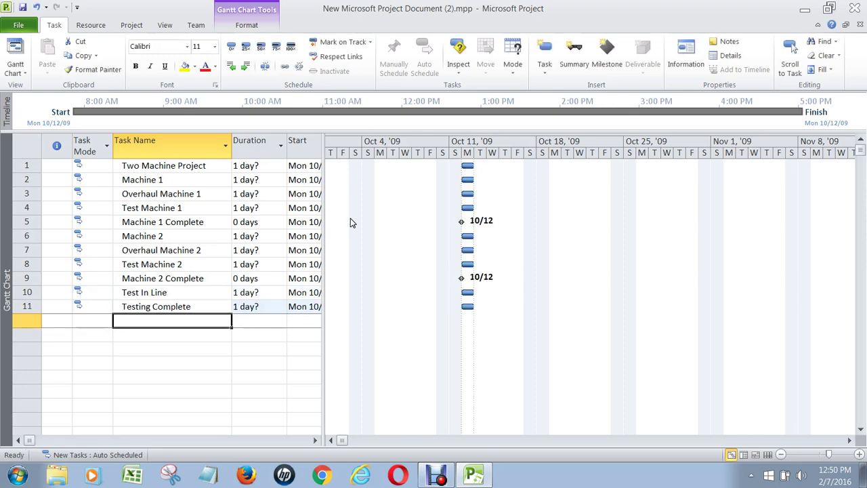
pyautogui.write('Project Complete')
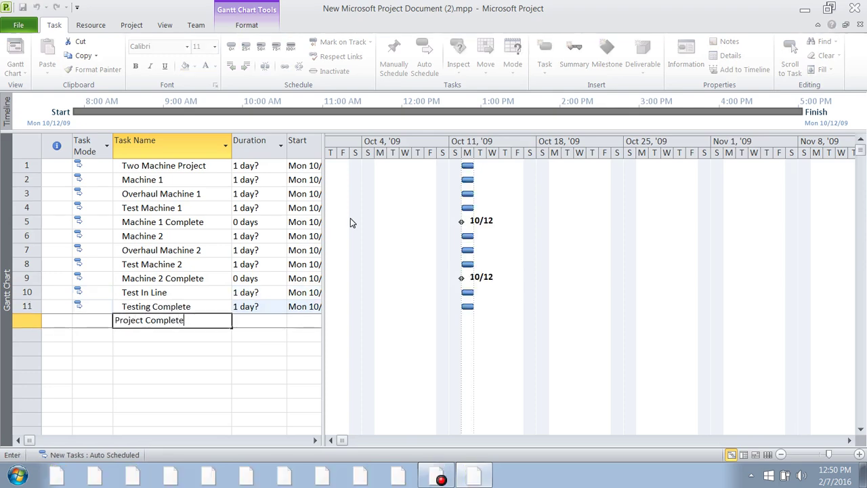
pyautogui.press('Return')
# Set Testing Complete and Project Complete to 0-day durations as milestones
pyautogui.press('Up')
pyautogui.press('Up')
pyautogui.press('Right')
pyautogui.write('0')
pyautogui.press('Return')
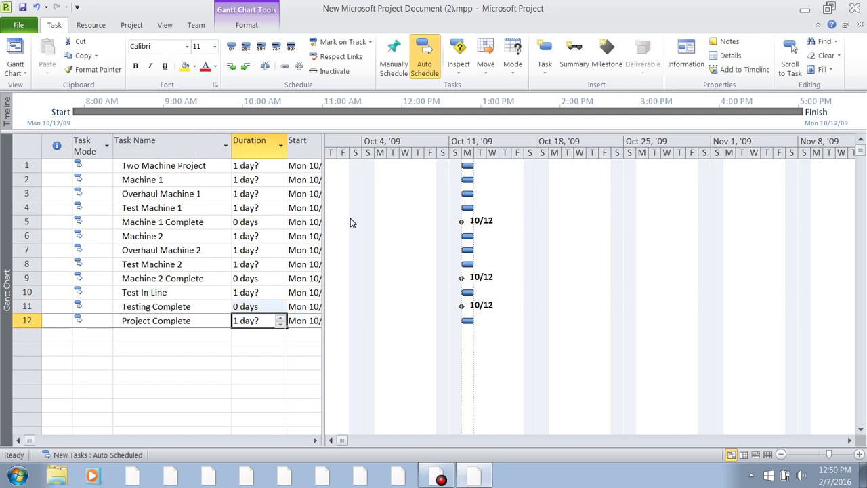
pyautogui.write('0')
pyautogui.press('Return')
pyautogui.press('Up')
pyautogui.press('Up')
pyautogui.press('Up')
pyautogui.press('Up')
pyautogui.press('Up')
pyautogui.press('Up')
pyautogui.press('Up')
pyautogui.press('Up')
pyautogui.press('Up')
pyautogui.press('Up')
pyautogui.press('Up')
pyautogui.press('Up')
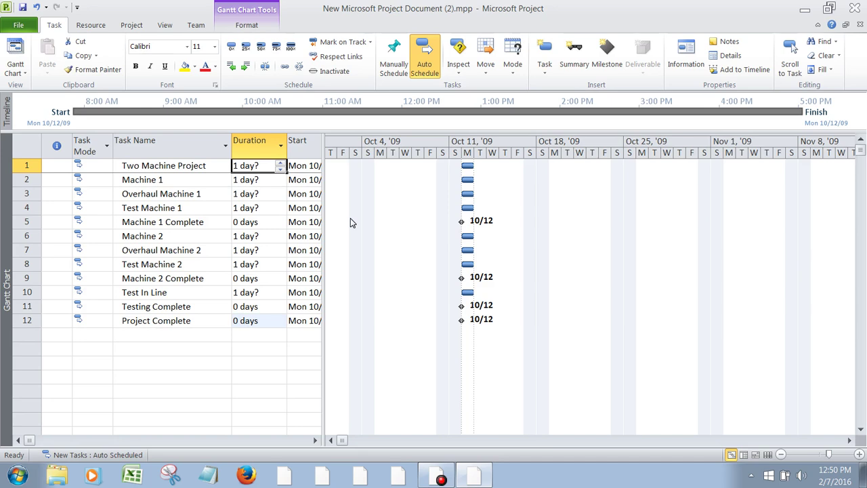
# Shift the table–chart divider left so the Gantt chart is wider
pyautogui.moveTo(325, 256); pyautogui.dragTo(299, 246)
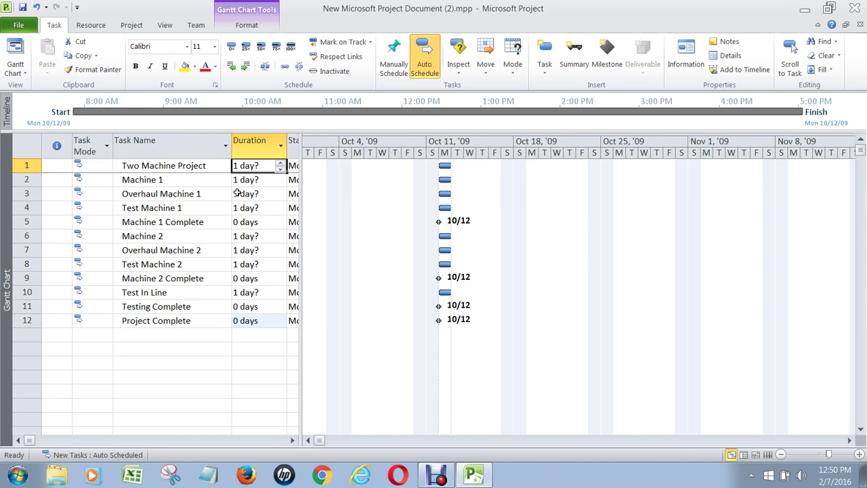
pyautogui.click(168, 165)
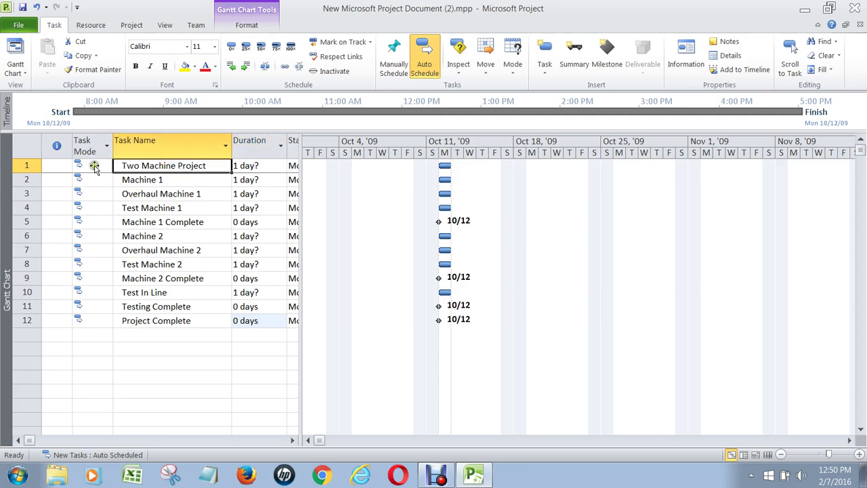
# Select tasks 2–12 and indent them beneath Two Machine Project
pyautogui.click(31, 179)
pyautogui.moveTo(32, 179); pyautogui.dragTo(32, 321)
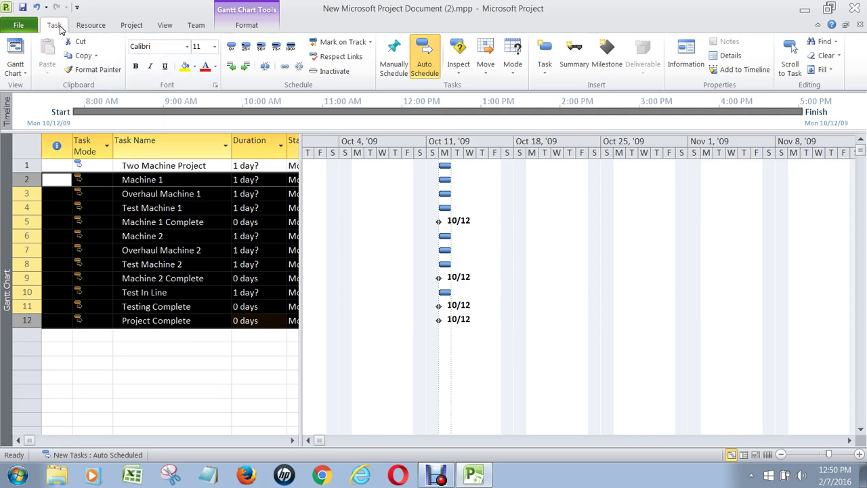
pyautogui.click(246, 68)
pyautogui.click(182, 373)
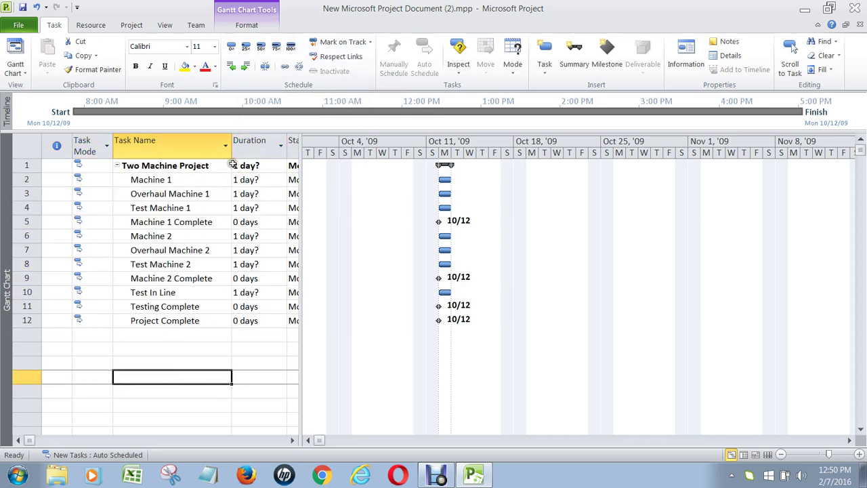
pyautogui.moveTo(306, 181); pyautogui.dragTo(550, 179)
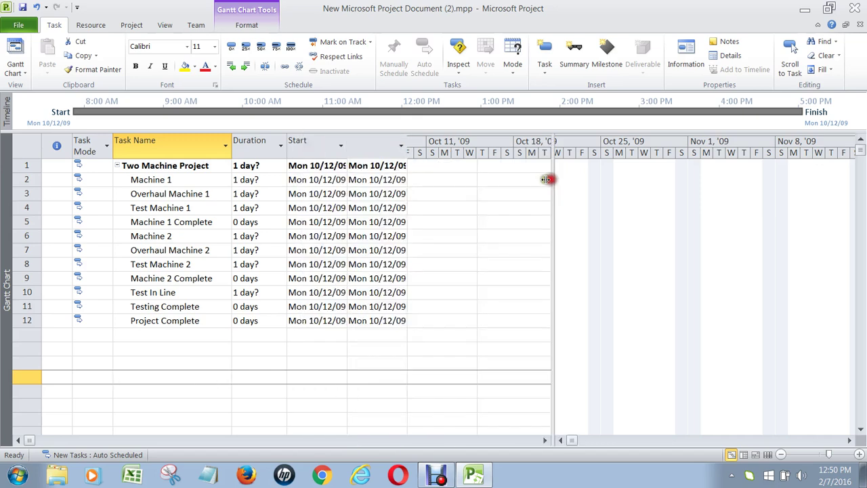
pyautogui.click(308, 164)
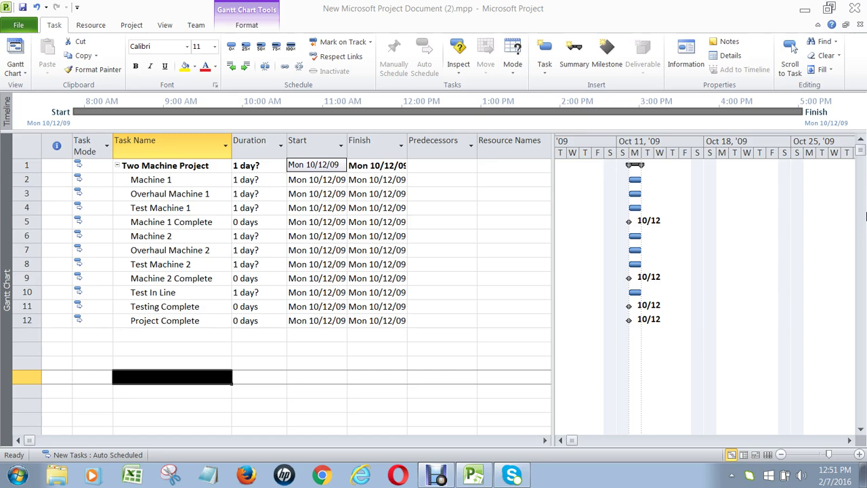
pyautogui.hotkey('ctrl', 'a')
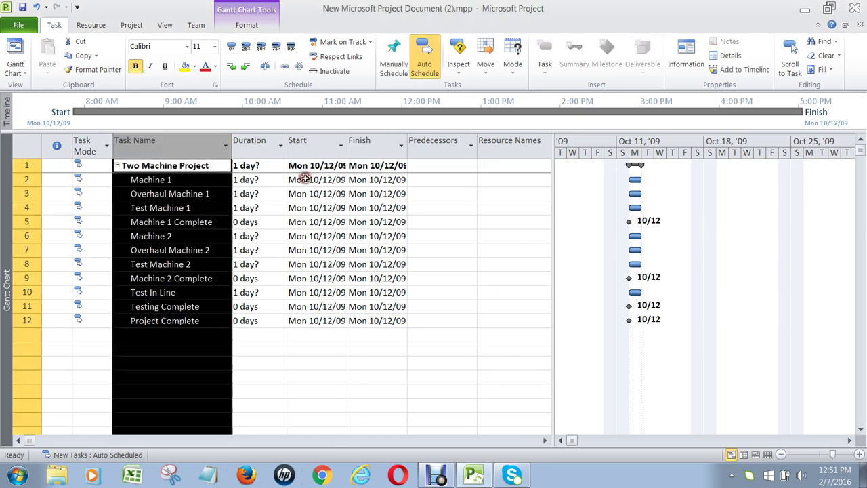
pyautogui.click(312, 234)
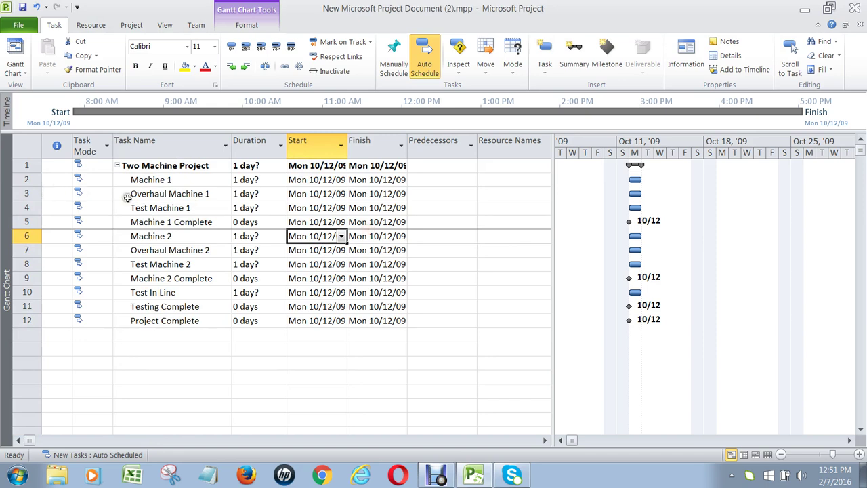
pyautogui.moveTo(555, 212); pyautogui.dragTo(292, 226)
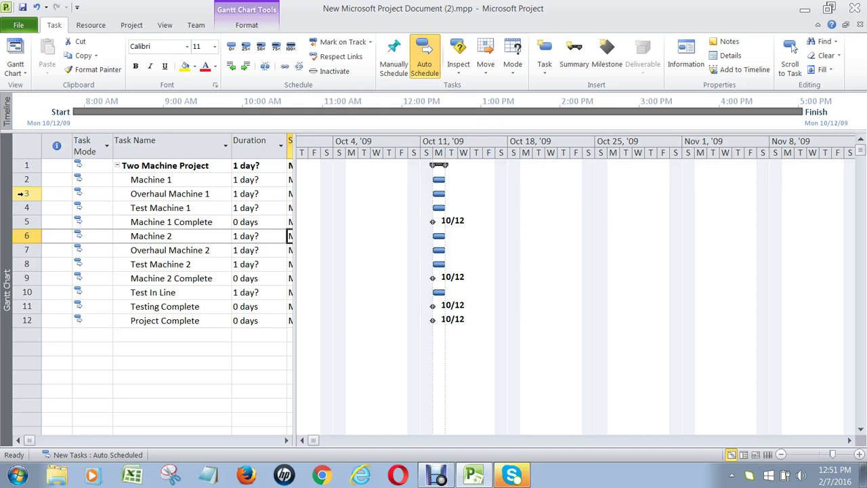
pyautogui.click(21, 194)
# Indent tasks 3–5 under Machine 1, tasks 7–9 under Machine 2, and Testing Complete under Test In Line
pyautogui.moveTo(21, 195); pyautogui.dragTo(21, 218)
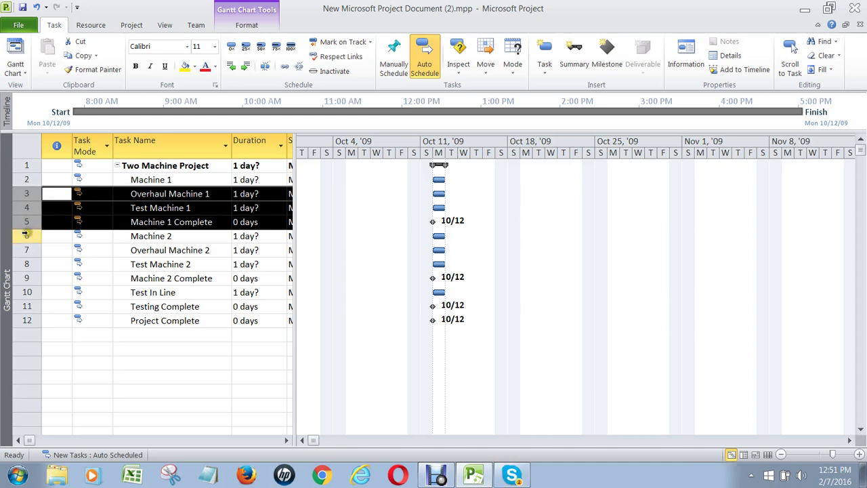
pyautogui.click(247, 67)
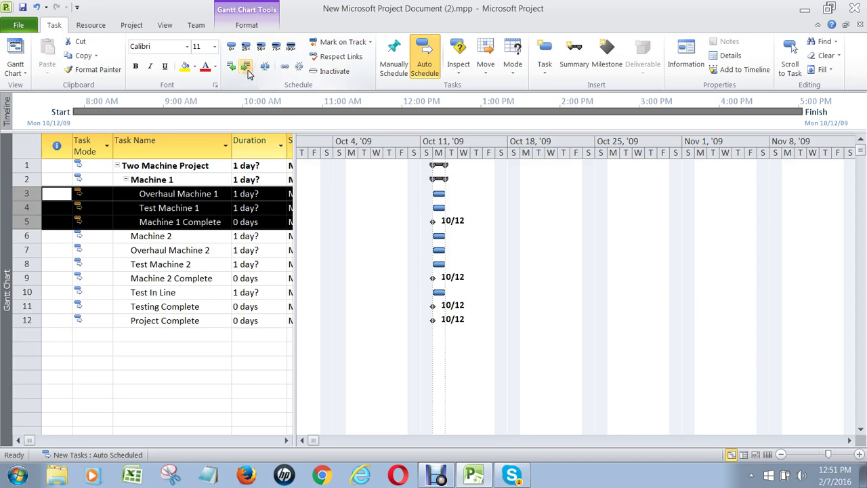
pyautogui.click(32, 250)
pyautogui.moveTo(32, 250); pyautogui.dragTo(32, 277)
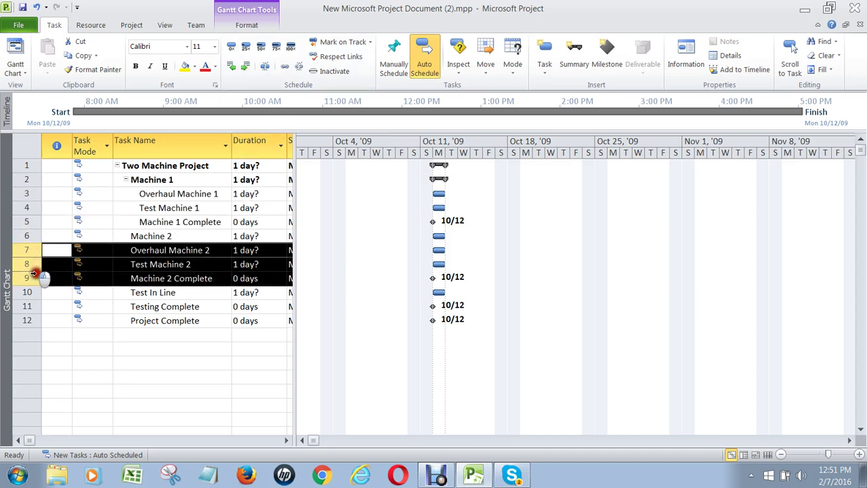
pyautogui.click(246, 67)
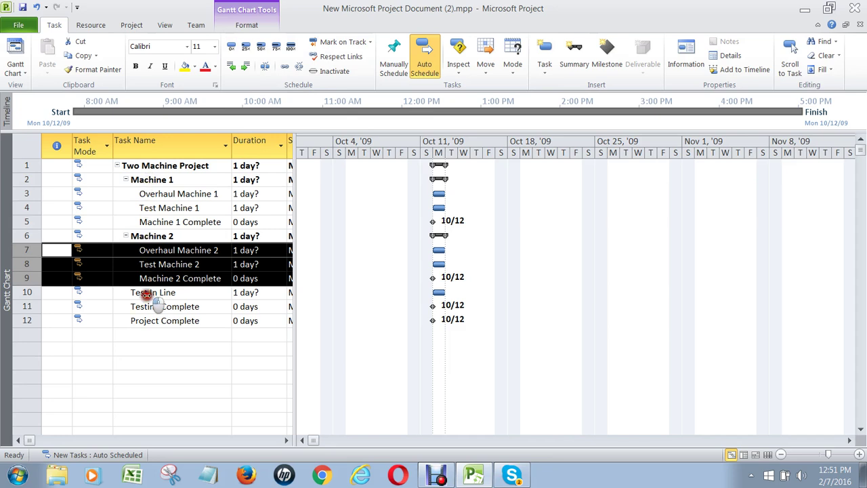
pyautogui.click(146, 293)
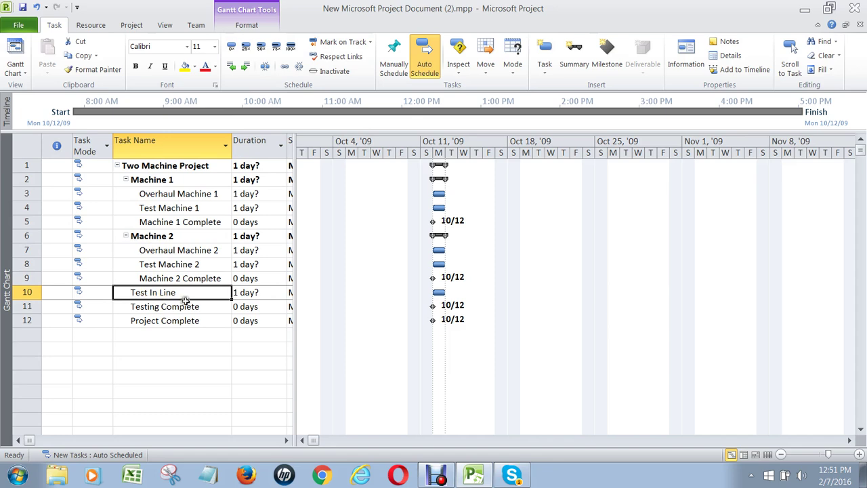
pyautogui.click(34, 305)
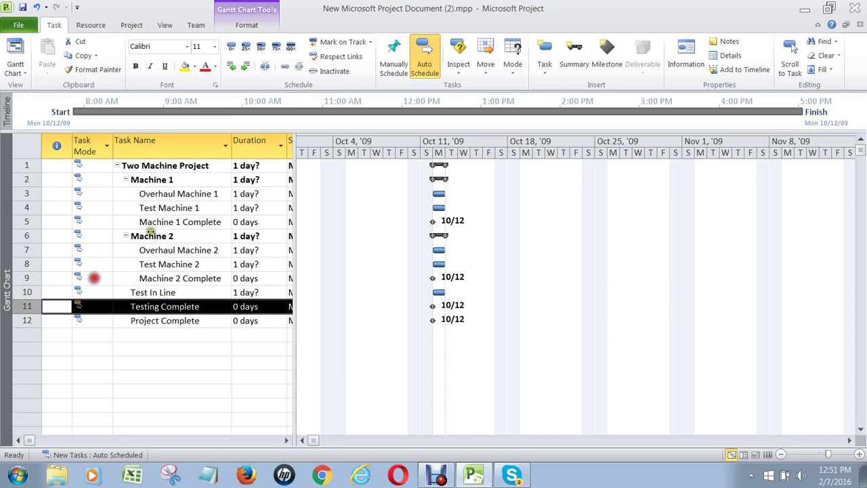
pyautogui.click(245, 66)
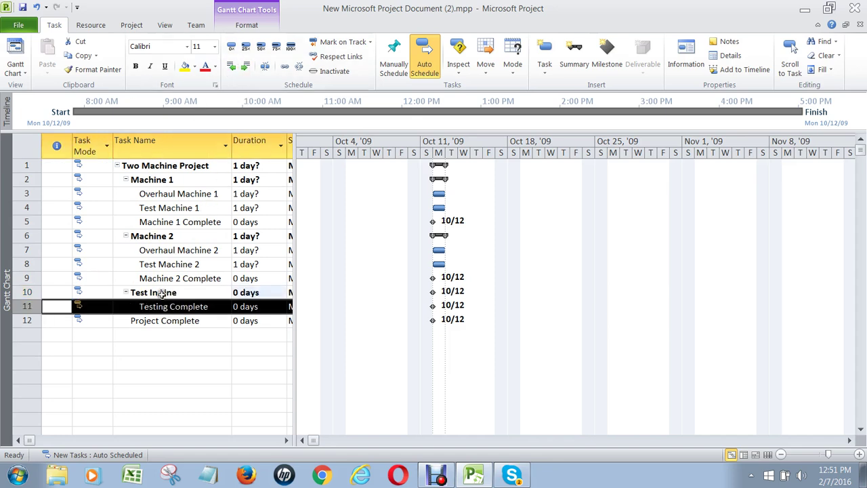
pyautogui.click(155, 320)
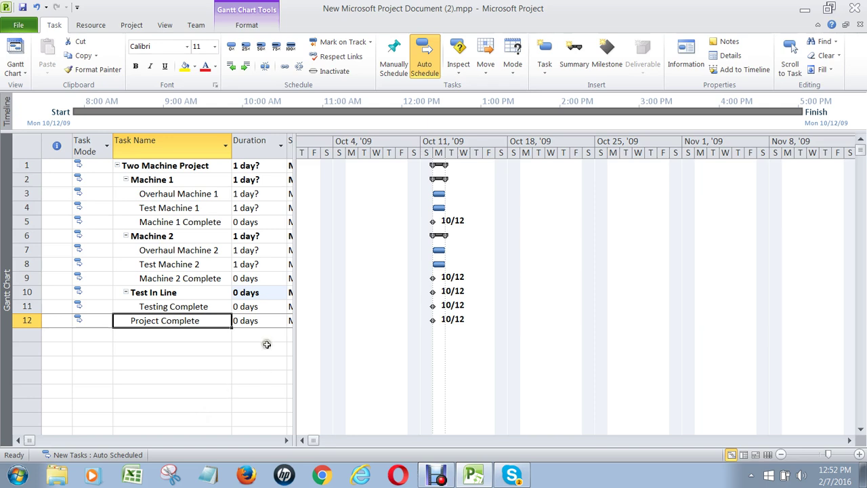
# Enter a 1-day duration for Test In Line
pyautogui.click(253, 294)
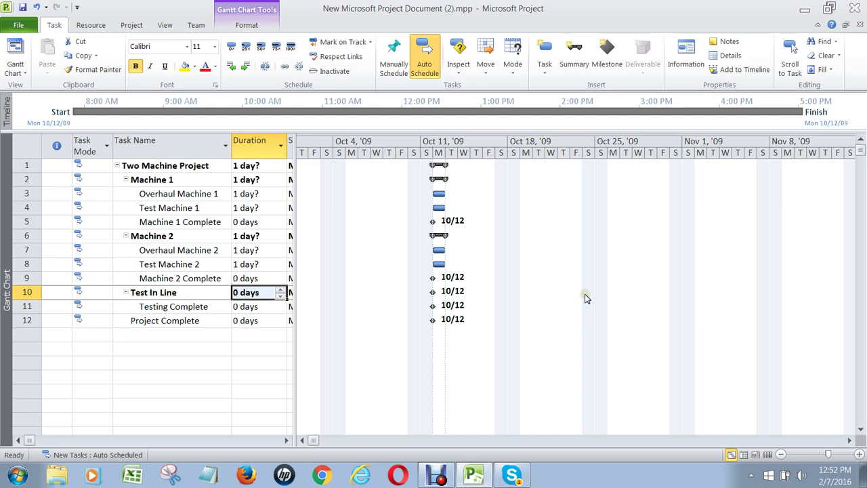
pyautogui.write('1')
pyautogui.press('Return')
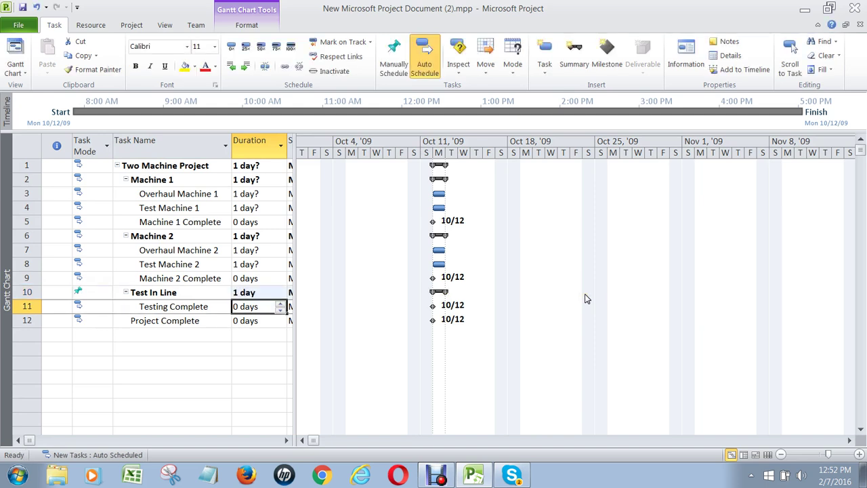
pyautogui.press('Up')
pyautogui.press('Left')
pyautogui.press('Right')
pyautogui.press('Left')
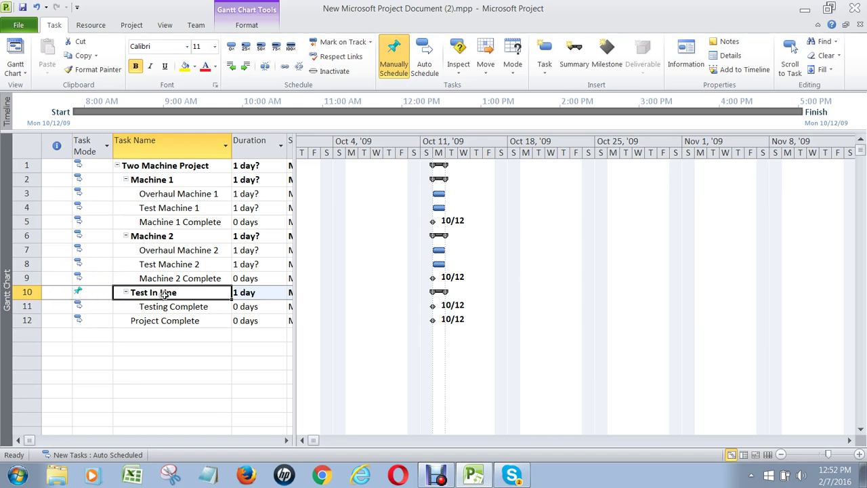
# Switch Test In Line's task mode to Auto Scheduled
pyautogui.click(87, 293)
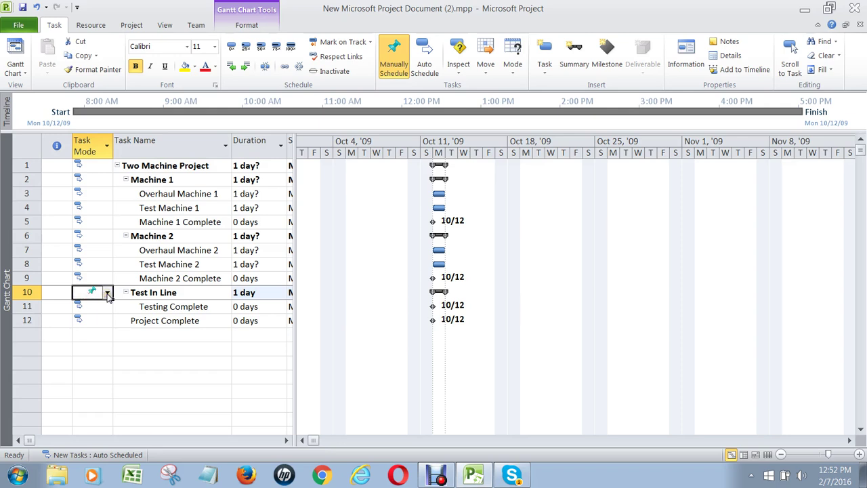
pyautogui.click(107, 292)
pyautogui.click(107, 293)
pyautogui.click(102, 313)
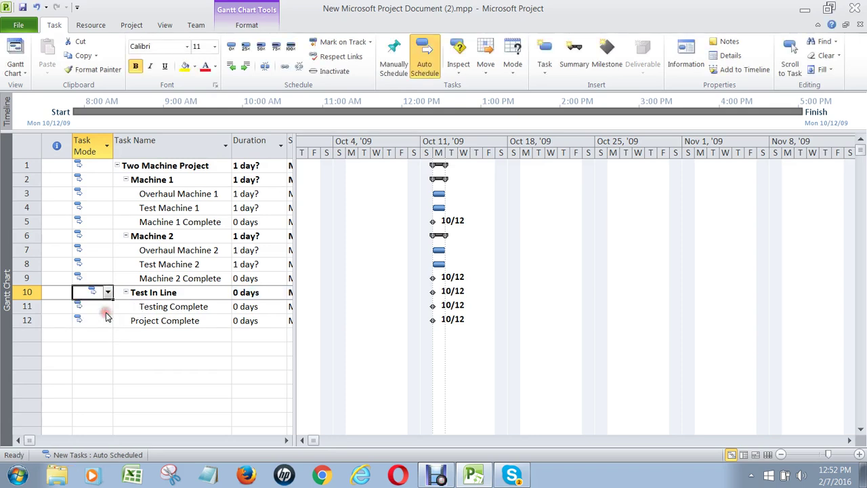
pyautogui.click(99, 347)
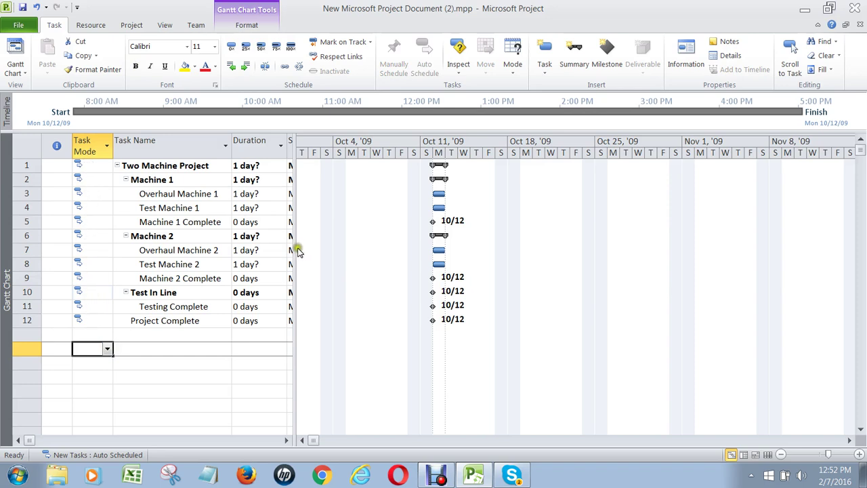
# Drag the table–chart divider right until the Start, Finish and Predecessors columns show
pyautogui.moveTo(296, 248); pyautogui.dragTo(286, 248)
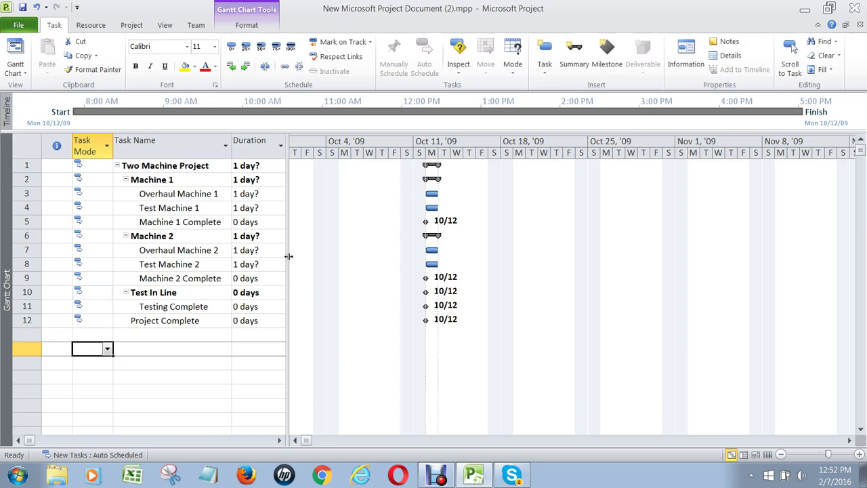
pyautogui.moveTo(287, 252); pyautogui.dragTo(467, 237)
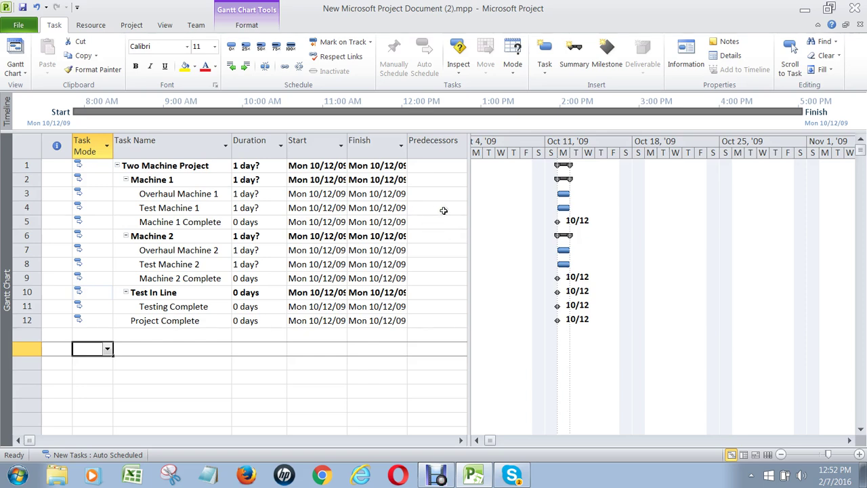
pyautogui.press('Up')
pyautogui.press('Up')
pyautogui.press('Up')
pyautogui.press('Up')
pyautogui.press('Up')
pyautogui.press('Up')
pyautogui.press('Up')
pyautogui.press('Up')
pyautogui.press('Up')
pyautogui.press('Up')
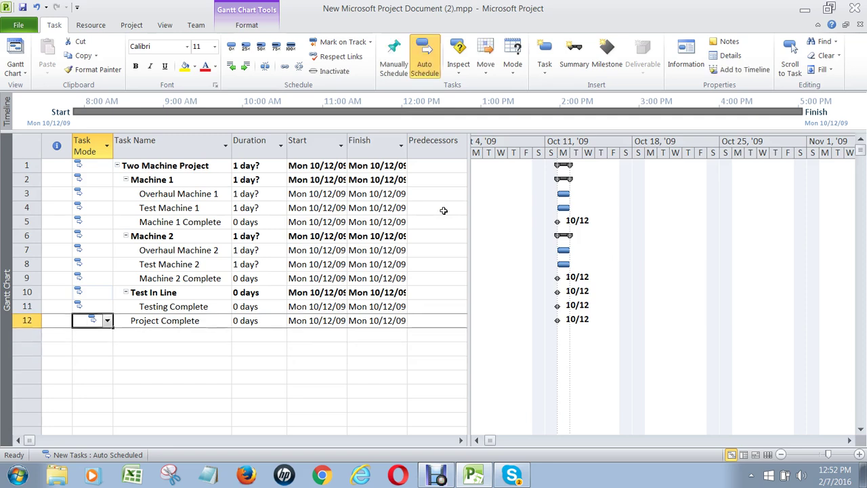
# Enter 3 as Test Machine 1's predecessor so it follows Overhaul Machine 1
pyautogui.press('Right')
pyautogui.press('Right')
pyautogui.press('Right')
pyautogui.press('Right')
pyautogui.press('Right')
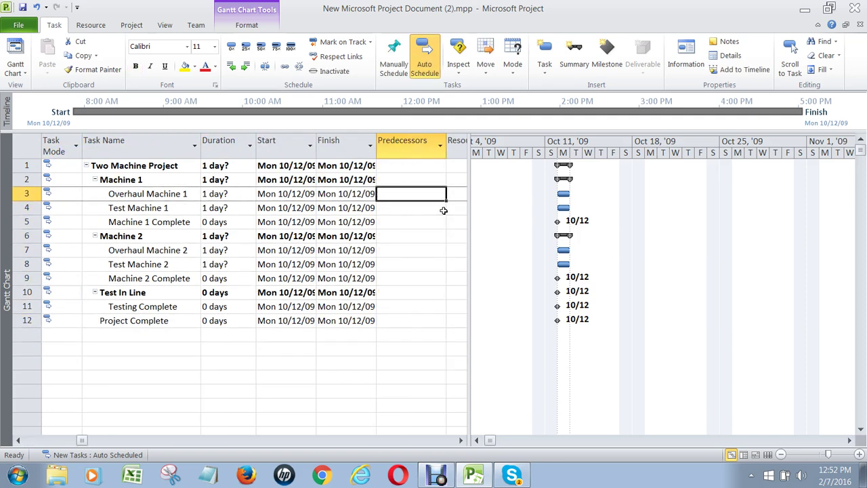
pyautogui.press('Down')
pyautogui.press('Down')
pyautogui.press('Up')
pyautogui.press('Up')
pyautogui.press('Down')
pyautogui.press('Down')
pyautogui.press('Down')
pyautogui.press('Up')
pyautogui.press('Up')
pyautogui.press('Up')
pyautogui.press('Down')
pyautogui.press('Down')
pyautogui.press('Up')
pyautogui.press('Up')
pyautogui.press('Down')
pyautogui.press('Down')
pyautogui.press('Down')
pyautogui.press('Up')
pyautogui.press('Up')
pyautogui.press('Up')
pyautogui.press('Left')
pyautogui.press('Left')
pyautogui.press('Left')
pyautogui.press('Left')
pyautogui.press('Right')
pyautogui.press('Right')
pyautogui.press('Right')
pyautogui.press('Right')
pyautogui.press('Down')
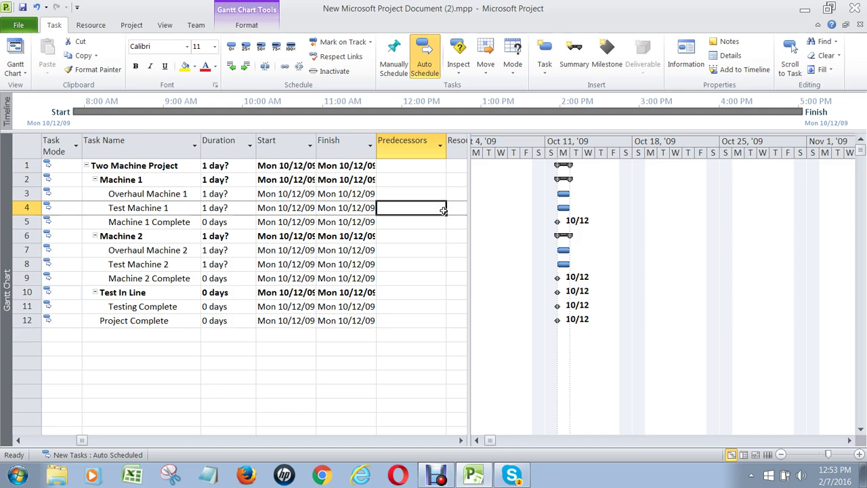
pyautogui.write('3')
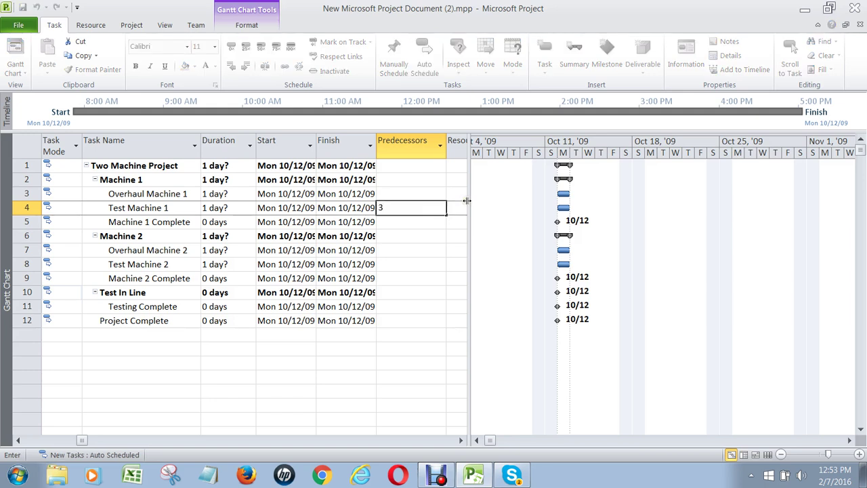
pyautogui.press('Return')
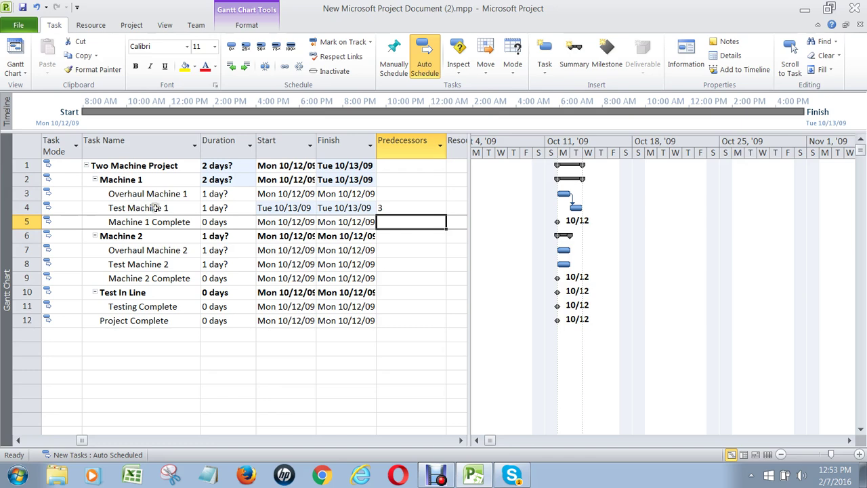
# Enter 4 as Machine 1 Complete's predecessor, then review the summary rows' predecessor cells
pyautogui.write('4')
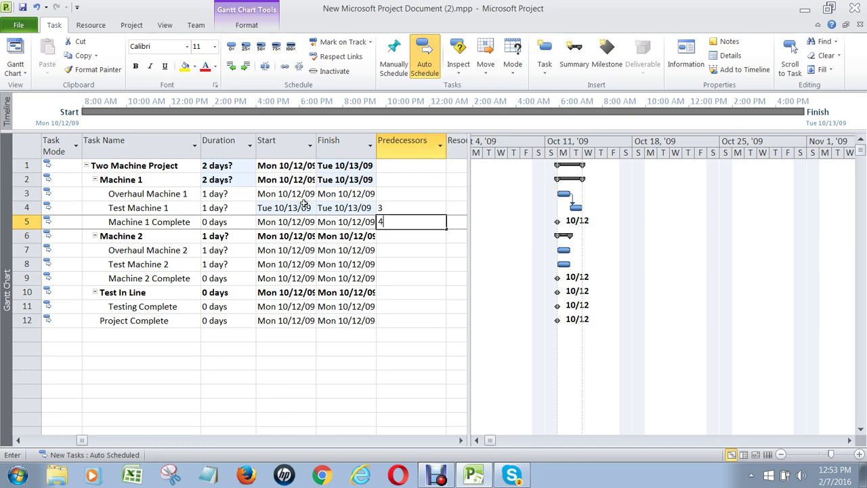
pyautogui.press('Return')
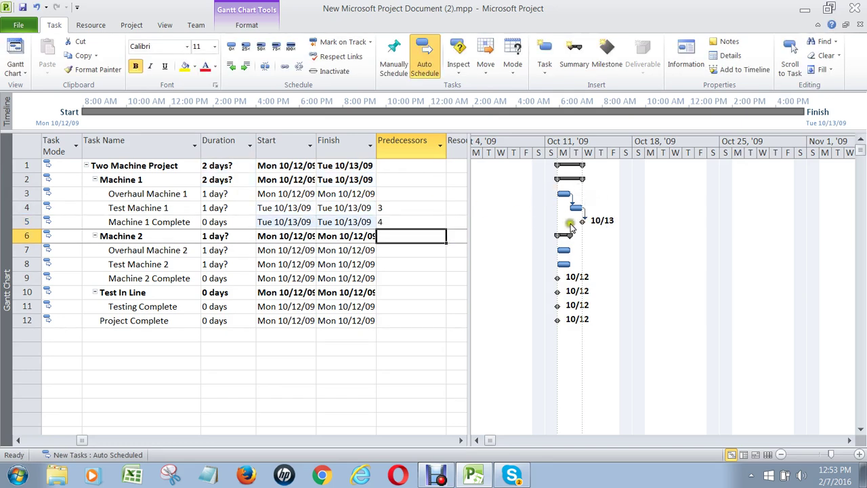
pyautogui.click(406, 222)
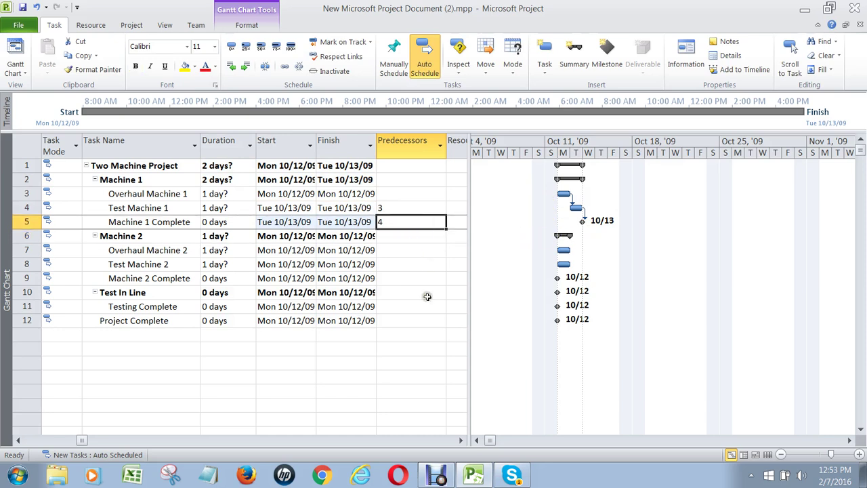
pyautogui.click(396, 179)
pyautogui.click(401, 178)
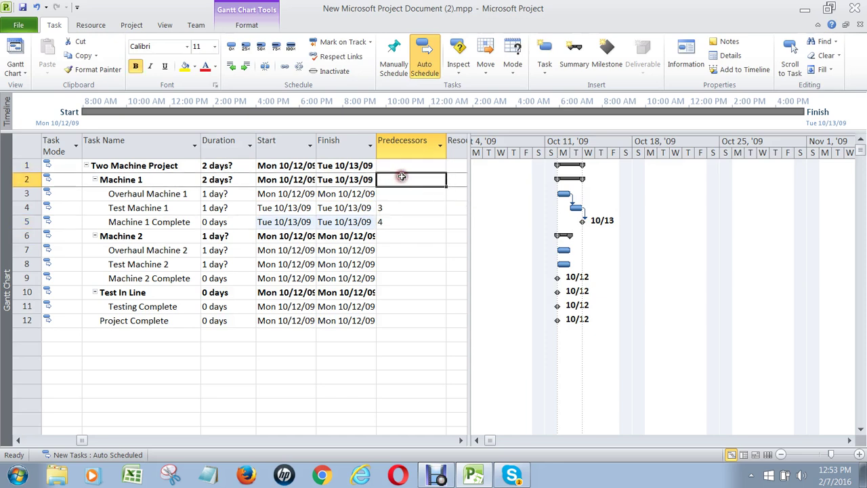
pyautogui.click(401, 167)
pyautogui.click(404, 179)
pyautogui.click(403, 166)
pyautogui.click(404, 179)
pyautogui.click(402, 166)
pyautogui.click(404, 179)
pyautogui.click(402, 165)
pyautogui.click(403, 179)
pyautogui.click(409, 194)
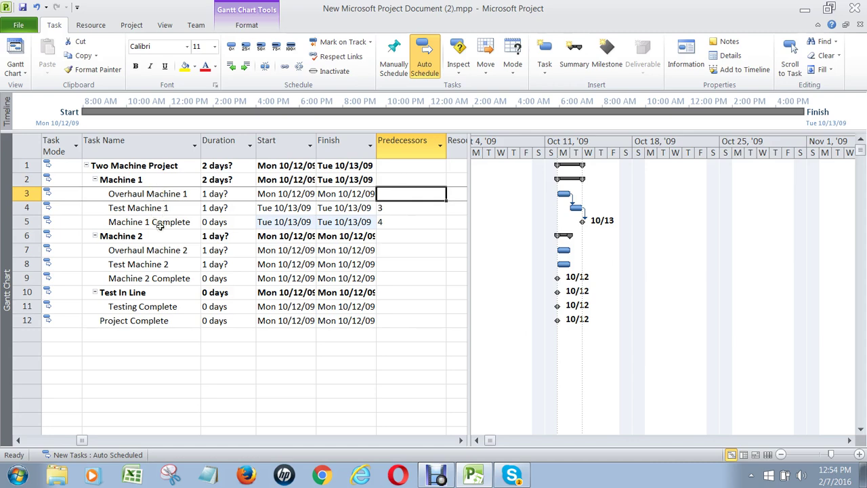
# Enter 7 as Test Machine 2's predecessor so it follows Overhaul Machine 2
pyautogui.click(385, 252)
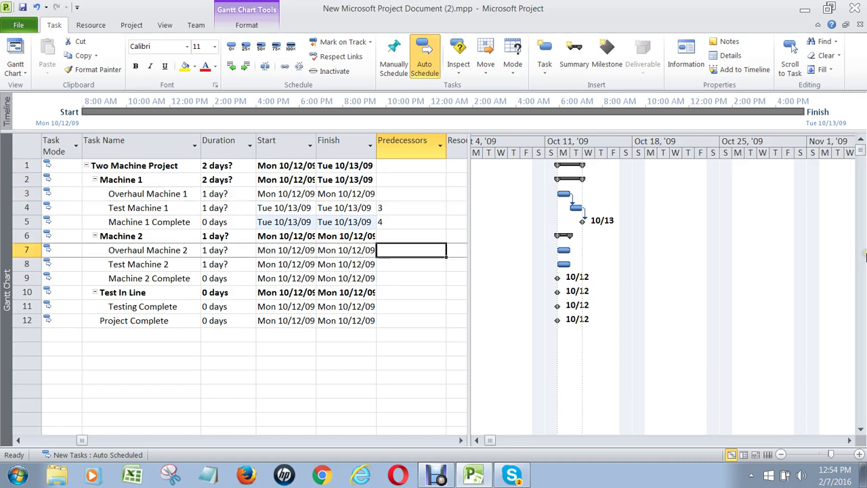
pyautogui.press('Down')
pyautogui.press('Down')
pyautogui.press('Up')
pyautogui.press('Up')
pyautogui.press('Down')
pyautogui.press('Up')
pyautogui.press('Down')
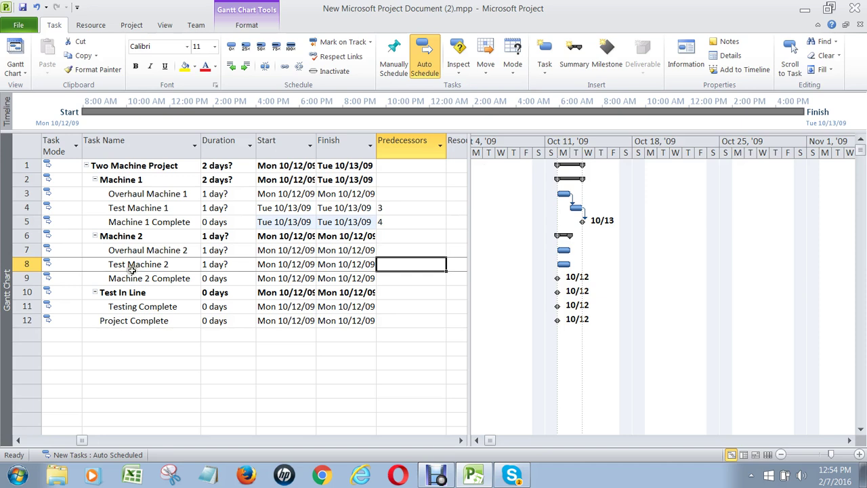
pyautogui.click(26, 250)
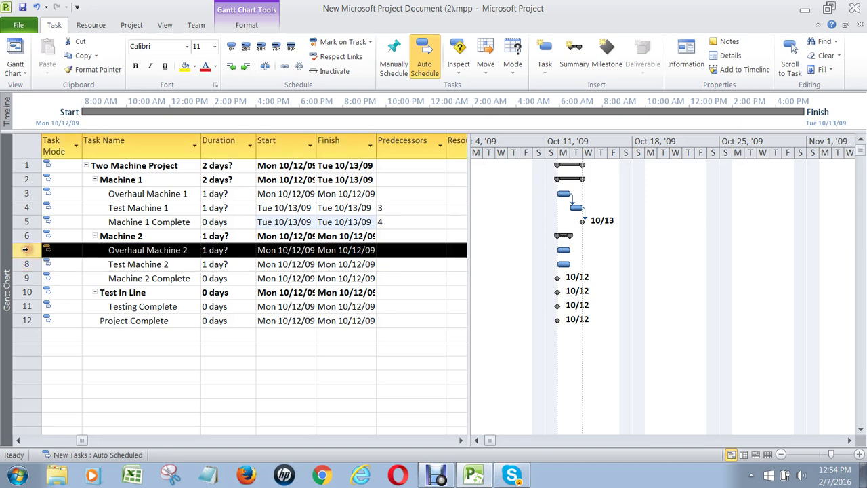
pyautogui.click(394, 263)
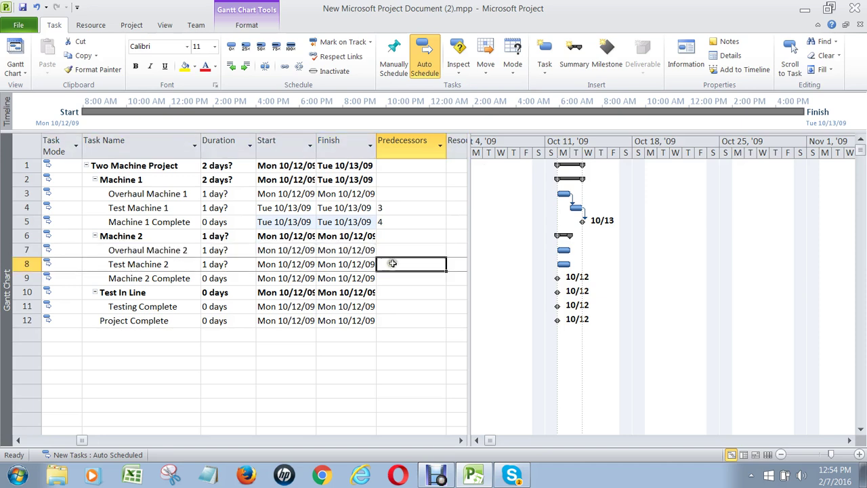
pyautogui.write('7')
pyautogui.press('Return')
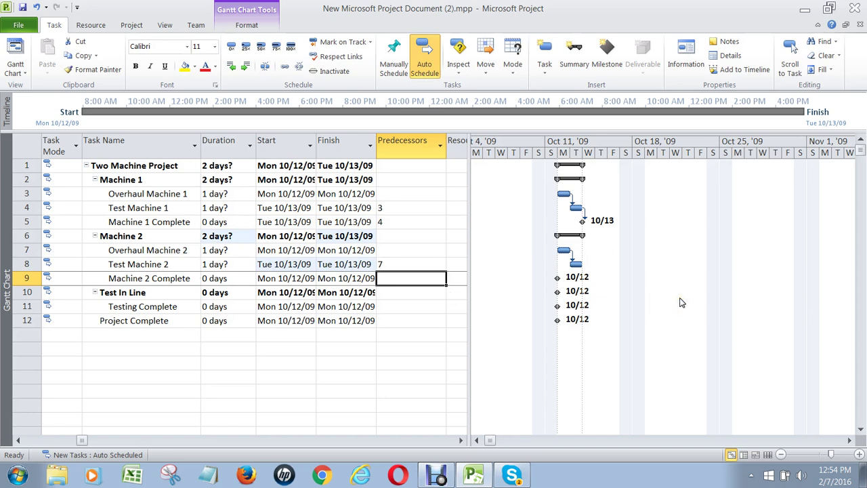
# Enter 8 as Machine 2 Complete's predecessor so it follows Test Machine 2
pyautogui.write('8')
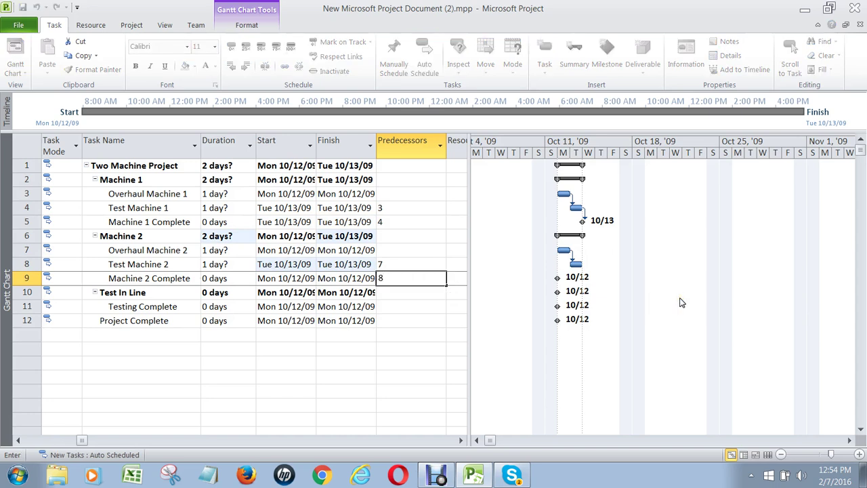
pyautogui.press('Return')
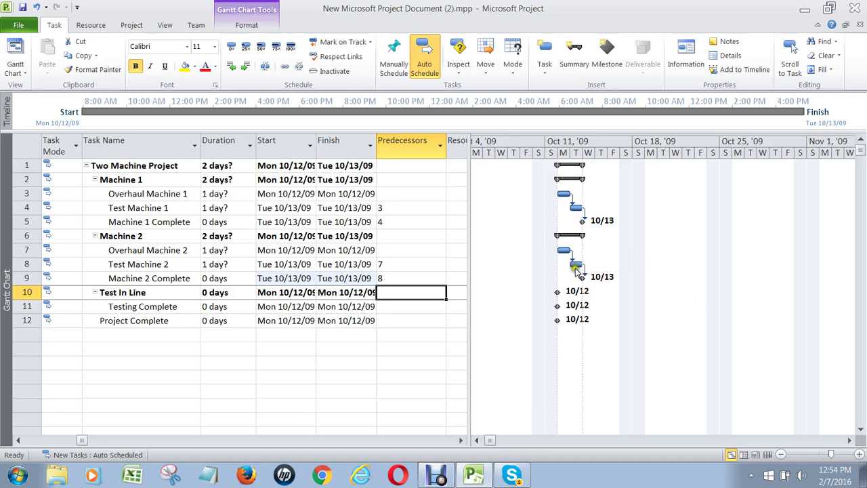
pyautogui.click(249, 305)
pyautogui.click(223, 292)
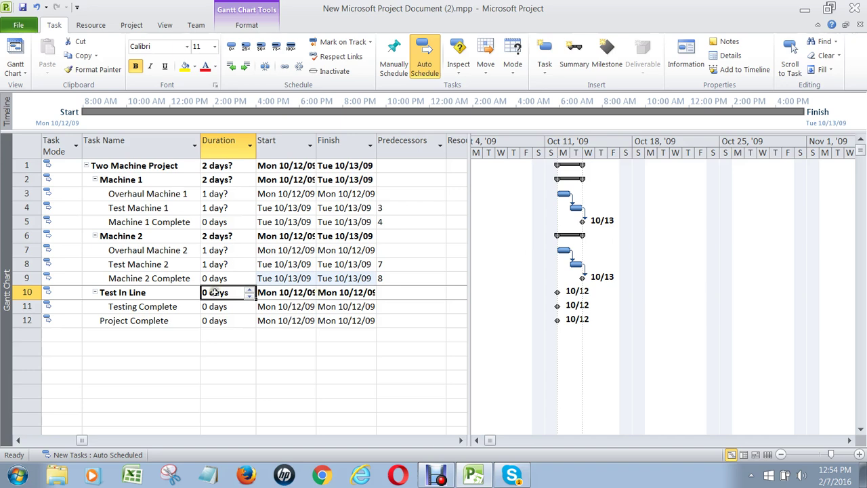
# Remove the bold from Test In Line and give it a 1-day duration
pyautogui.click(126, 293)
pyautogui.click(135, 67)
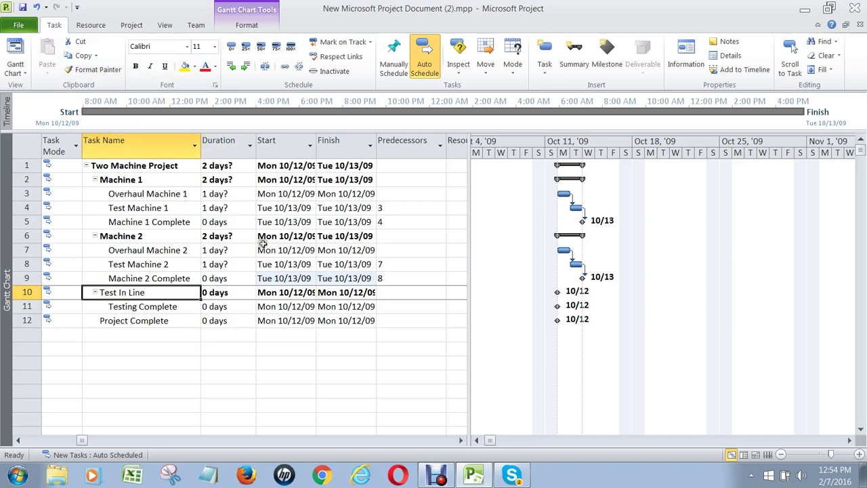
pyautogui.click(233, 292)
pyautogui.write('1')
pyautogui.press('Return')
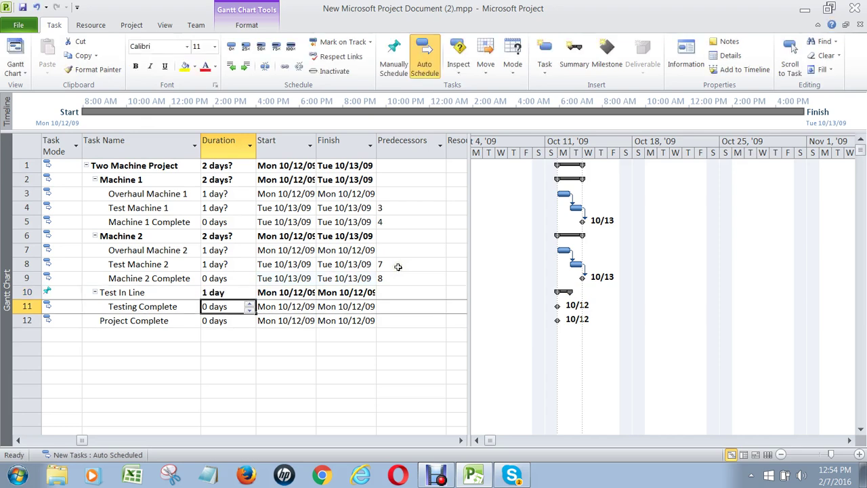
# Delete the Testing Complete task
pyautogui.click(27, 306)
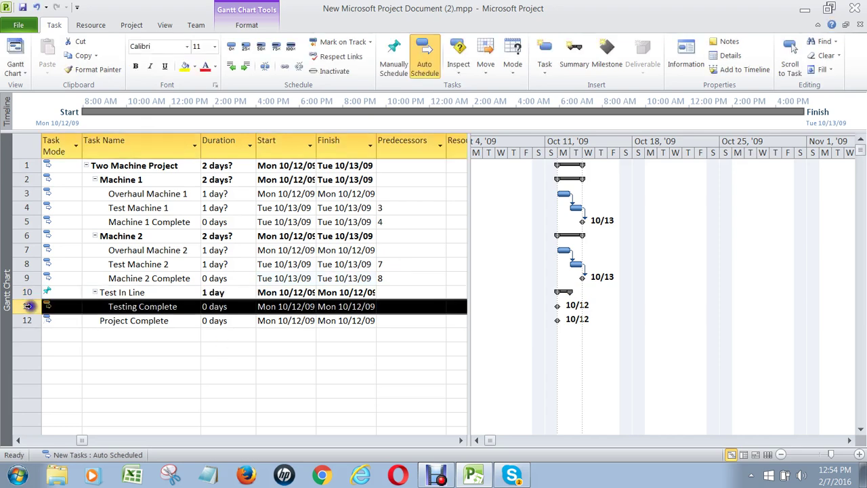
pyautogui.rightClick(27, 307)
pyautogui.click(66, 154)
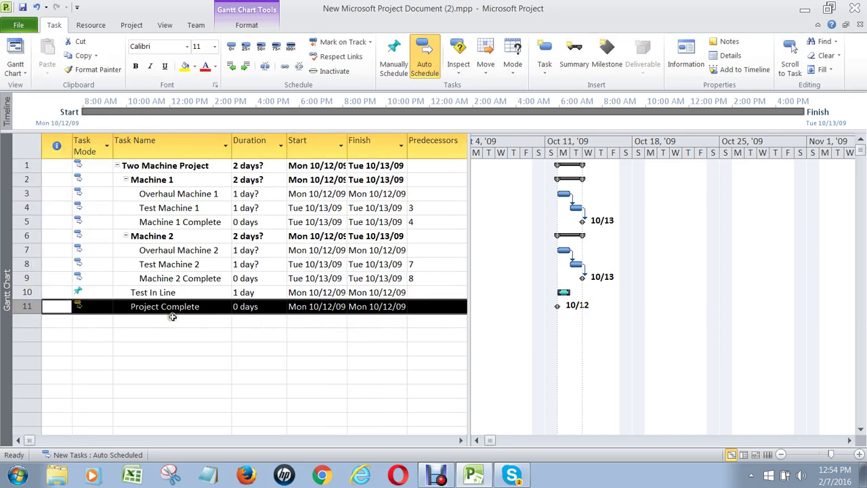
pyautogui.click(190, 348)
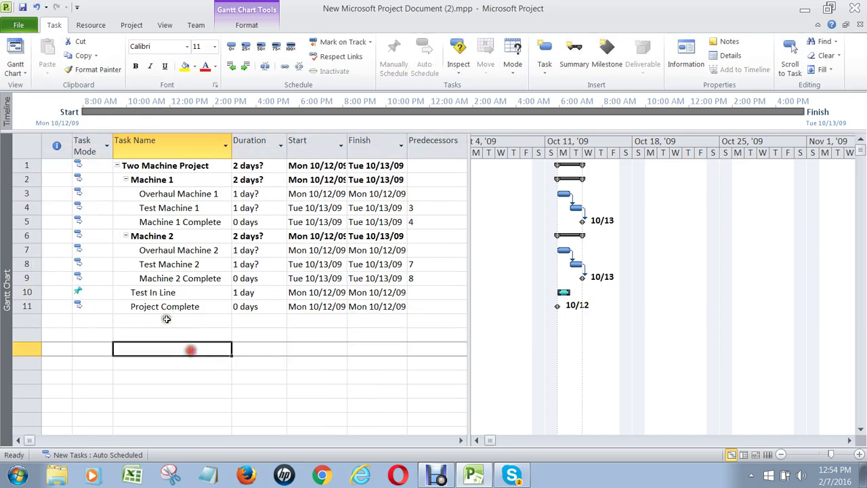
# Switch Test In Line's task mode to Auto Scheduled
pyautogui.click(105, 292)
pyautogui.click(107, 292)
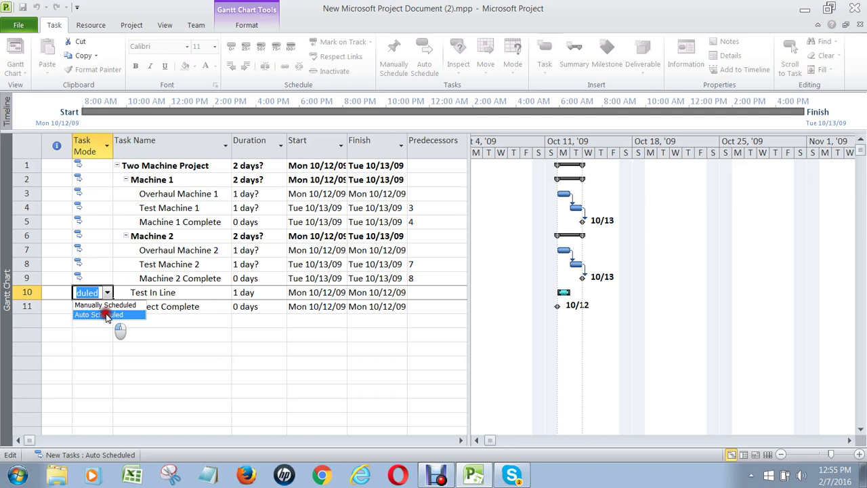
pyautogui.click(102, 315)
pyautogui.click(101, 324)
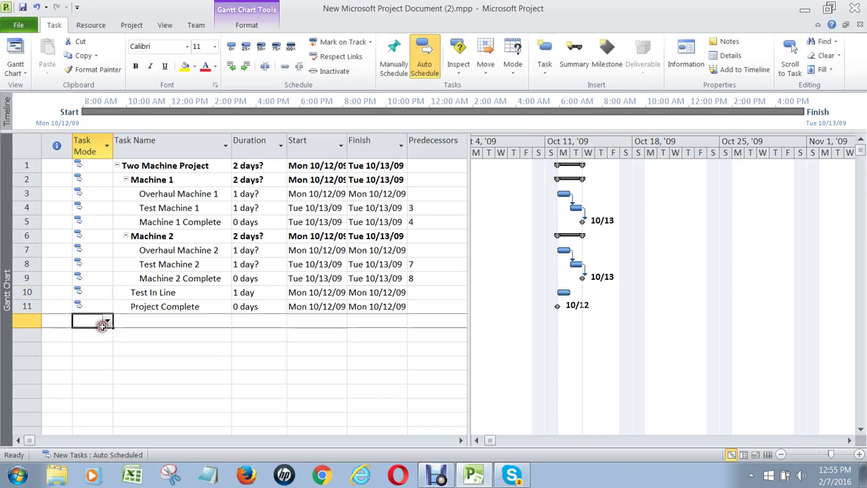
pyautogui.click(142, 292)
pyautogui.click(244, 293)
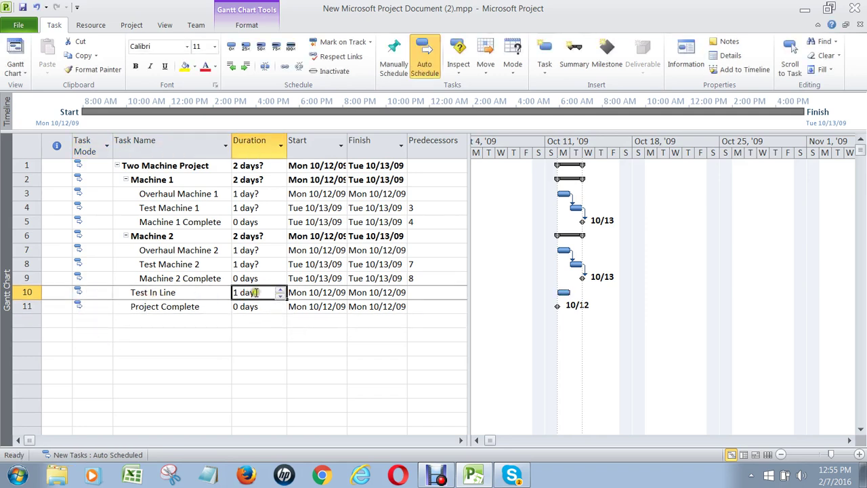
# Widen the task table and enter predecessors 3,8 for Test In Line
pyautogui.click(249, 309)
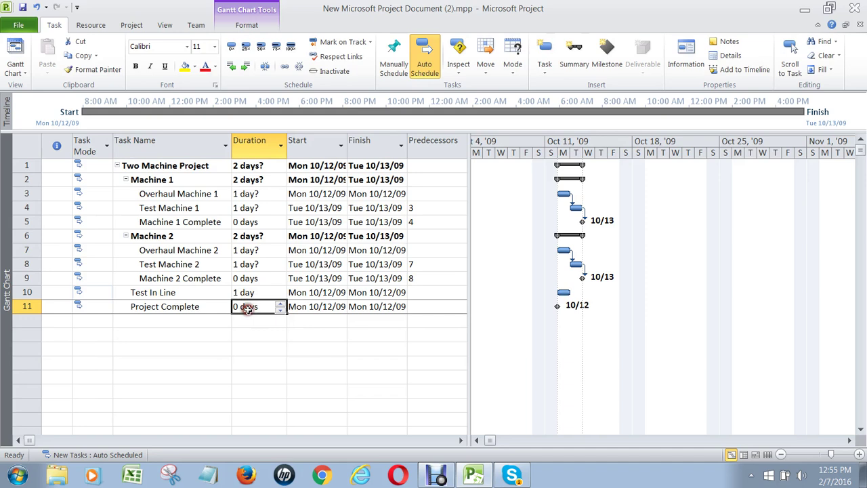
pyautogui.click(420, 290)
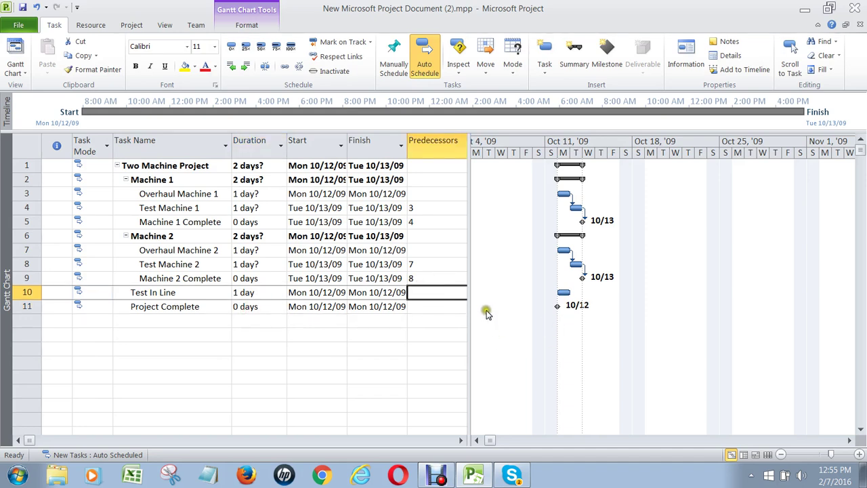
pyautogui.moveTo(470, 305); pyautogui.dragTo(526, 300)
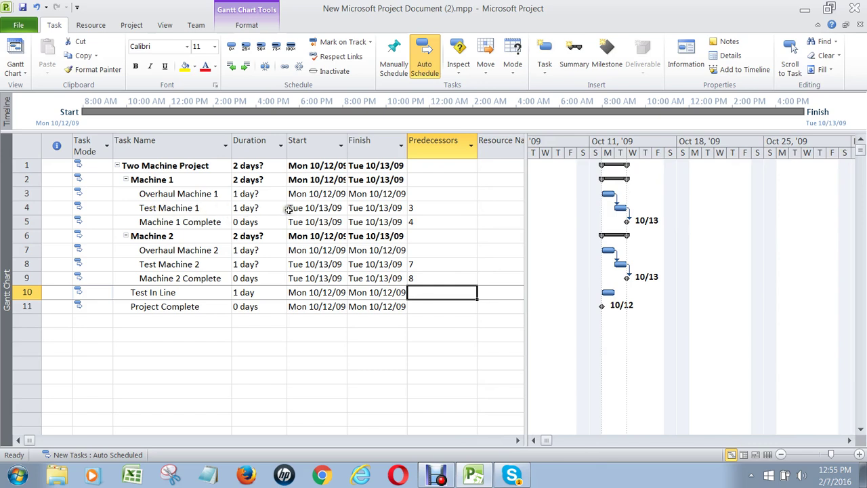
pyautogui.write('3')
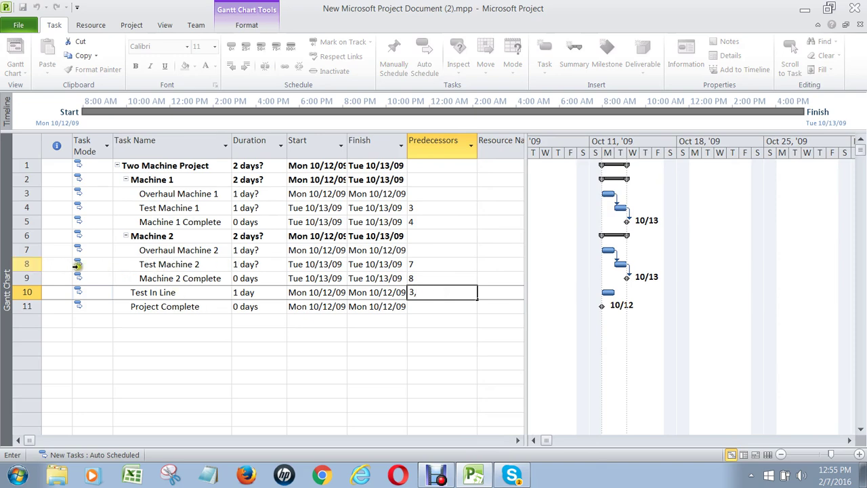
pyautogui.write(',')
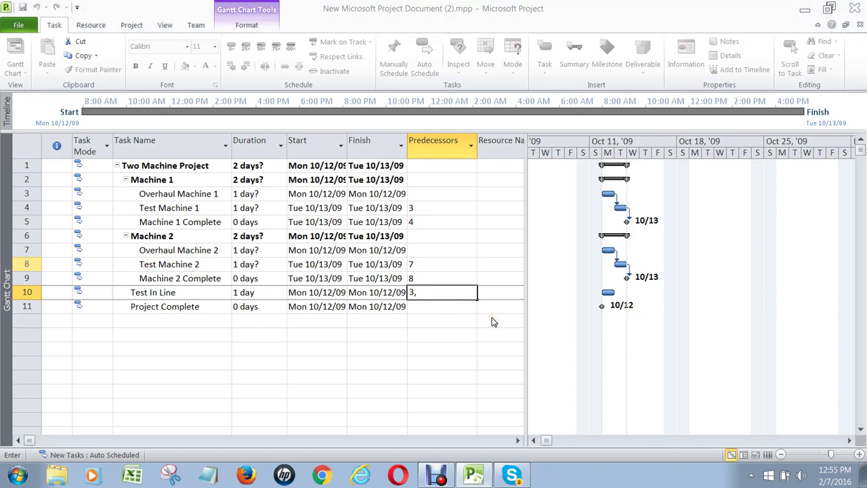
pyautogui.write('8')
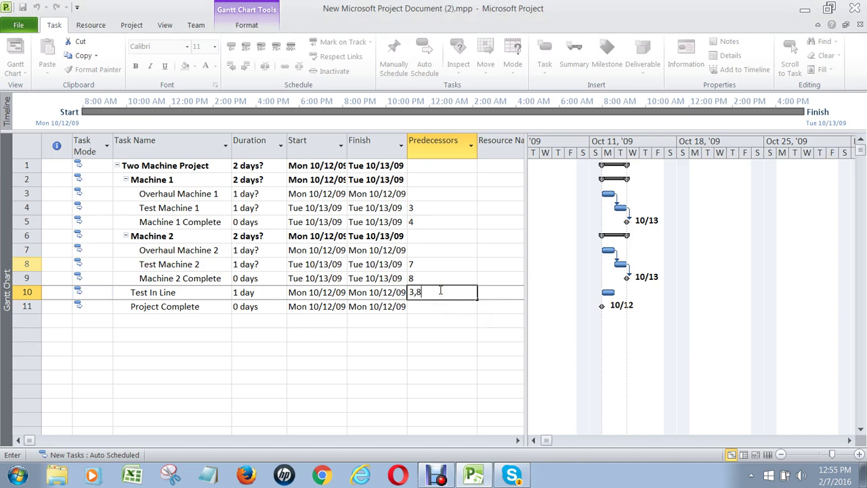
pyautogui.press('Return')
# Edit Test In Line's predecessors to 8,4
pyautogui.click(440, 292)
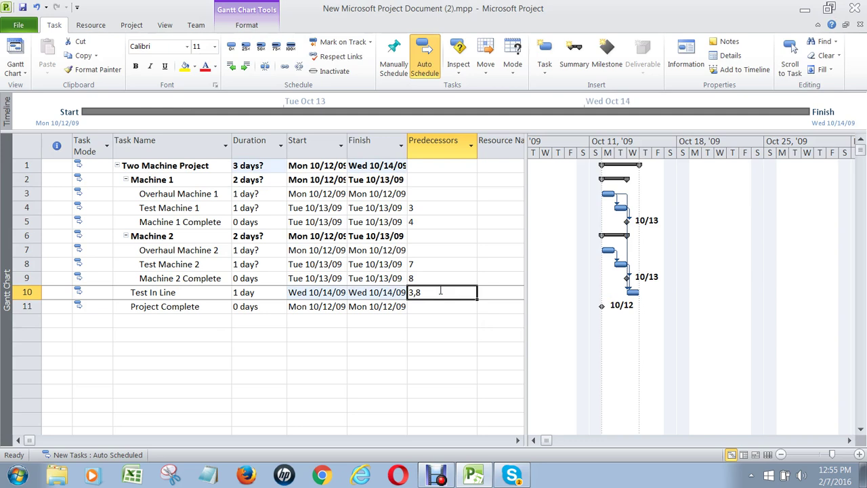
pyautogui.press('Left')
pyautogui.press('Left')
pyautogui.press('Left')
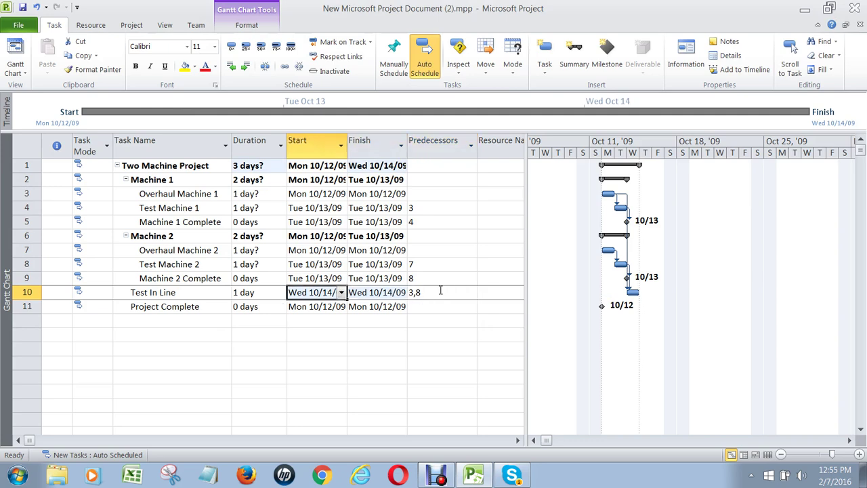
pyautogui.press('Right')
pyautogui.press('Up')
pyautogui.press('Up')
pyautogui.press('Up')
pyautogui.press('Up')
pyautogui.press('Right')
pyautogui.press('Right')
pyautogui.press('Up')
pyautogui.press('Left')
pyautogui.press('Right')
pyautogui.press('Down')
pyautogui.press('Down')
pyautogui.press('Down')
pyautogui.press('Down')
pyautogui.press('Down')
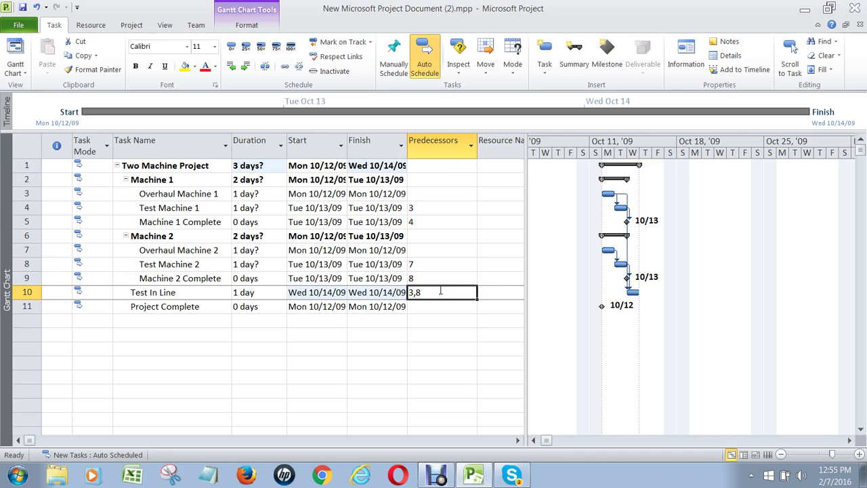
pyautogui.press('F2')
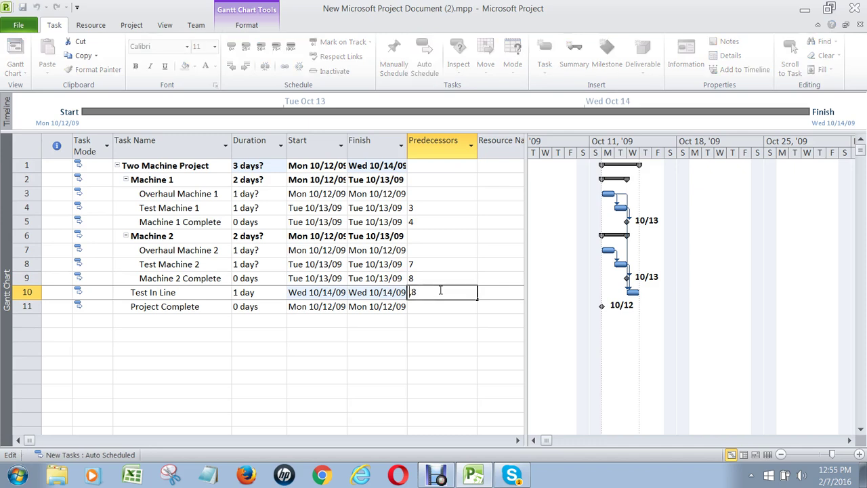
pyautogui.press('Return')
# Look over the predecessor entries of the Machine 1 and Machine 2 tasks
pyautogui.press('Up')
pyautogui.press('Up')
pyautogui.press('Up')
pyautogui.press('Up')
pyautogui.press('Up')
pyautogui.press('Left')
pyautogui.press('Up')
pyautogui.press('Left')
pyautogui.press('Left')
pyautogui.press('Left')
pyautogui.press('Left')
pyautogui.press('Right')
pyautogui.press('Right')
pyautogui.press('Right')
pyautogui.press('Right')
pyautogui.press('Right')
pyautogui.press('Right')
pyautogui.press('Down')
pyautogui.press('Down')
pyautogui.press('Down')
pyautogui.press('Down')
pyautogui.press('Down')
pyautogui.press('Down')
pyautogui.press('Up')
pyautogui.press('Up')
pyautogui.press('Up')
pyautogui.press('Up')
pyautogui.press('Down')
pyautogui.press('Down')
pyautogui.press('Down')
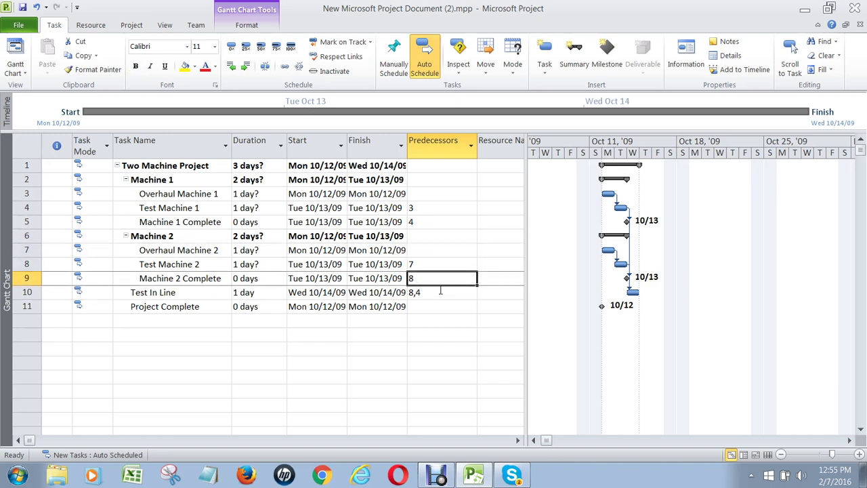
pyautogui.press('Up')
pyautogui.press('Left')
pyautogui.press('Left')
pyautogui.press('Left')
pyautogui.press('Left')
pyautogui.press('Left')
pyautogui.press('Right')
pyautogui.press('Right')
pyautogui.press('Right')
pyautogui.press('Right')
pyautogui.press('Right')
pyautogui.press('Down')
pyautogui.press('Down')
pyautogui.press('Up')
pyautogui.press('Left')
pyautogui.press('Left')
pyautogui.press('Left')
pyautogui.press('Left')
pyautogui.press('Up')
pyautogui.press('Up')
pyautogui.press('Up')
pyautogui.press('Up')
pyautogui.press('Up')
pyautogui.press('Up')
pyautogui.press('Up')
pyautogui.press('Down')
pyautogui.press('Down')
pyautogui.press('Down')
pyautogui.press('Down')
pyautogui.press('Down')
pyautogui.press('Down')
pyautogui.press('Down')
pyautogui.press('Right')
pyautogui.press('Up')
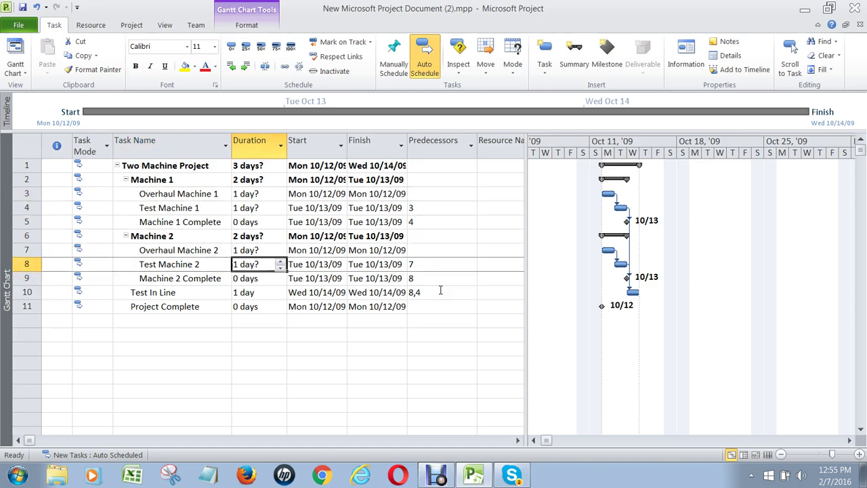
pyautogui.press('Up')
pyautogui.press('Up')
pyautogui.press('Up')
pyautogui.press('Down')
pyautogui.press('Down')
pyautogui.press('Down')
pyautogui.press('Down')
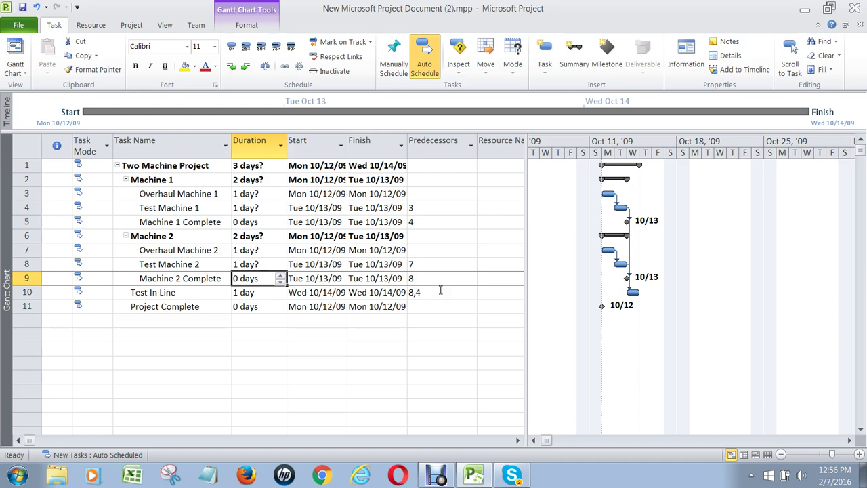
pyautogui.press('Up')
pyautogui.press('Up')
pyautogui.press('Up')
pyautogui.press('Up')
pyautogui.press('Up')
pyautogui.press('Up')
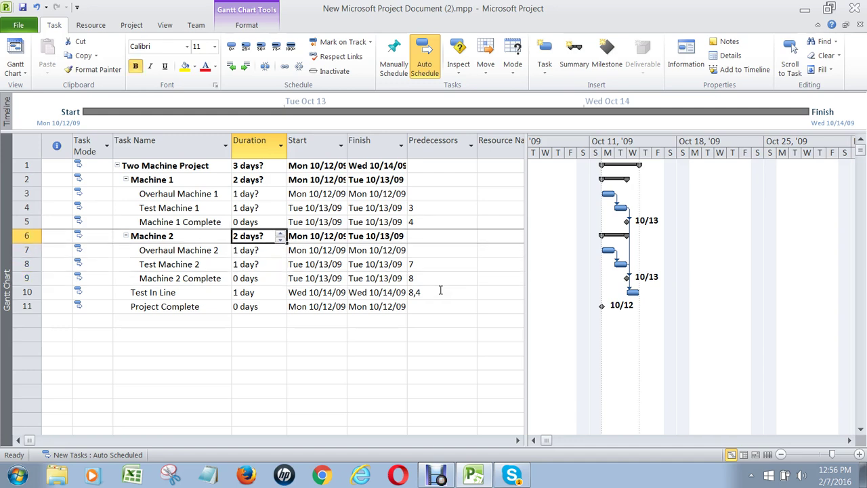
pyautogui.press('Right')
pyautogui.press('Right')
pyautogui.press('Right')
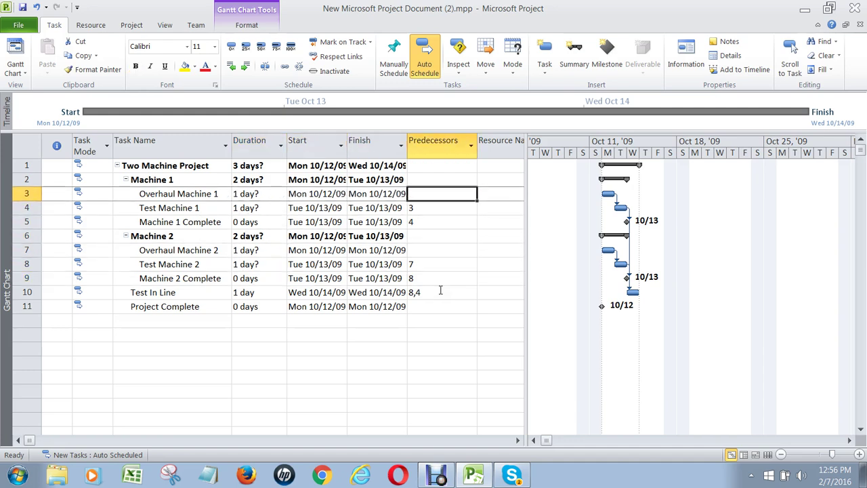
pyautogui.press('Down')
pyautogui.press('Down')
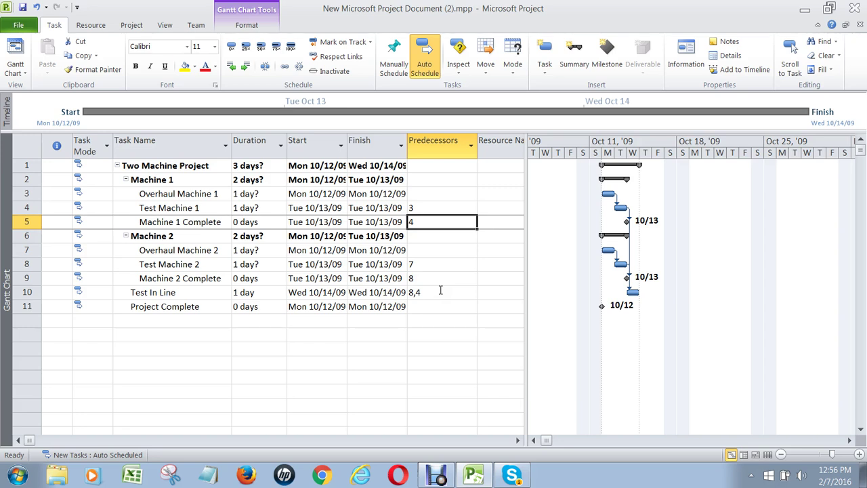
pyautogui.press('Up')
pyautogui.press('Up')
pyautogui.press('Up')
pyautogui.press('Up')
pyautogui.press('Down')
pyautogui.press('Up')
pyautogui.press('Down')
pyautogui.press('Down')
pyautogui.press('Down')
pyautogui.press('Down')
pyautogui.press('Down')
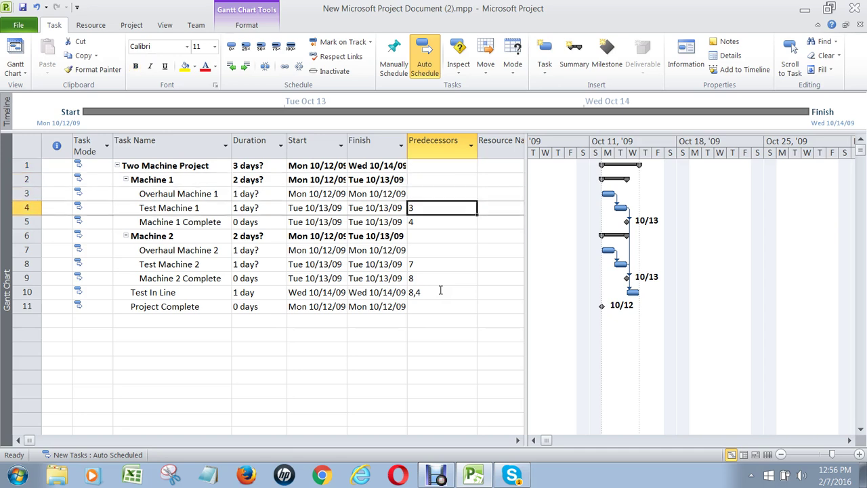
pyautogui.press('Down')
pyautogui.press('Down')
pyautogui.press('Down')
pyautogui.press('Down')
pyautogui.press('Down')
pyautogui.press('Down')
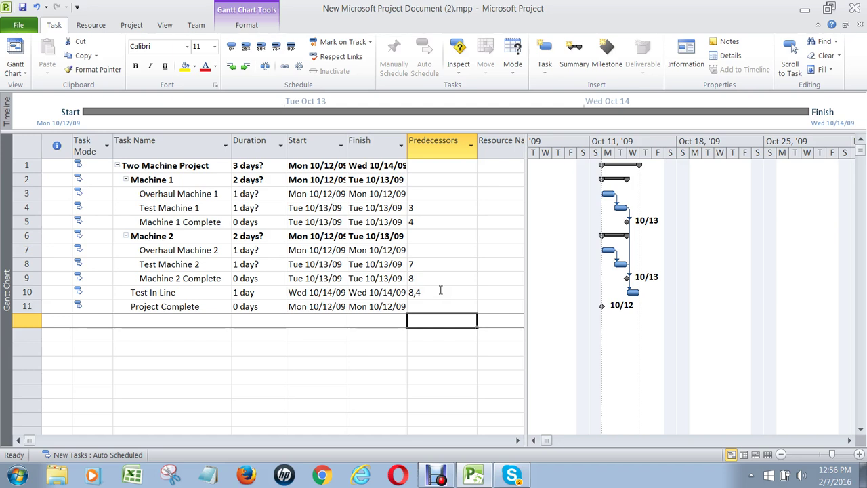
pyautogui.press('Up')
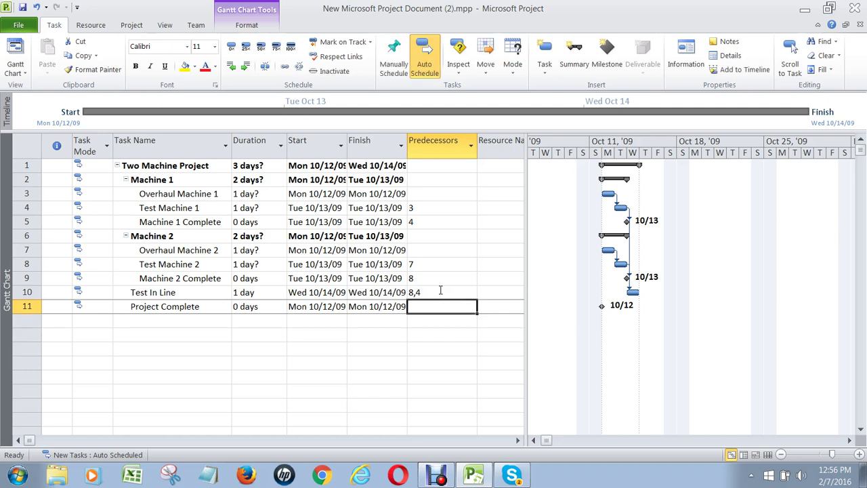
# Enter 10 as Project Complete's predecessor, linking it after Test In Line
pyautogui.write('10')
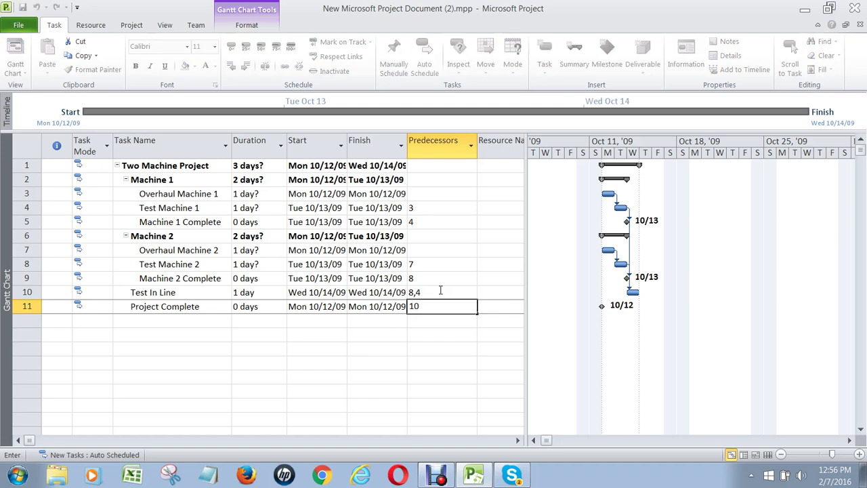
pyautogui.press('Return')
pyautogui.press('Up')
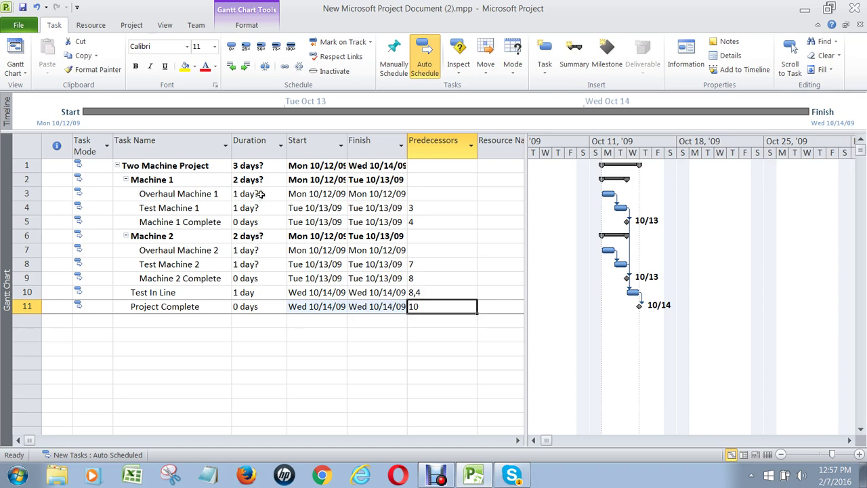
pyautogui.click(268, 194)
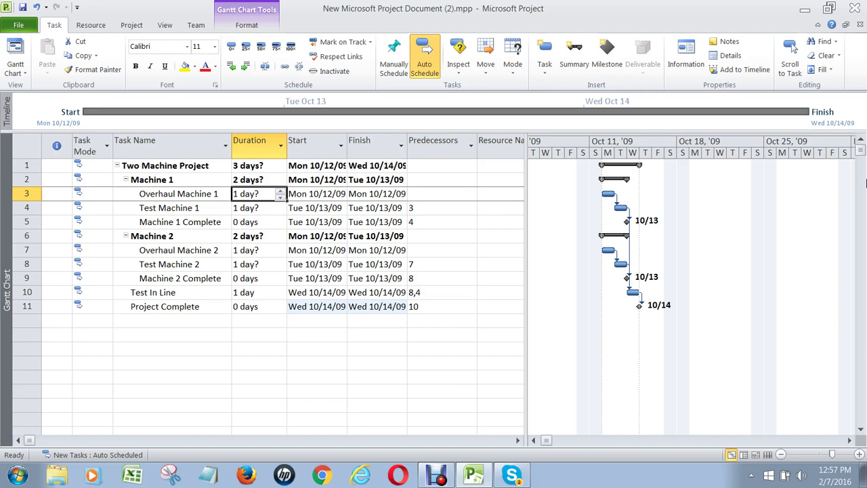
# Set Overhaul Machine 1 to 4 days and Test Machine 1 to 3 days
pyautogui.write('4')
pyautogui.press('Return')
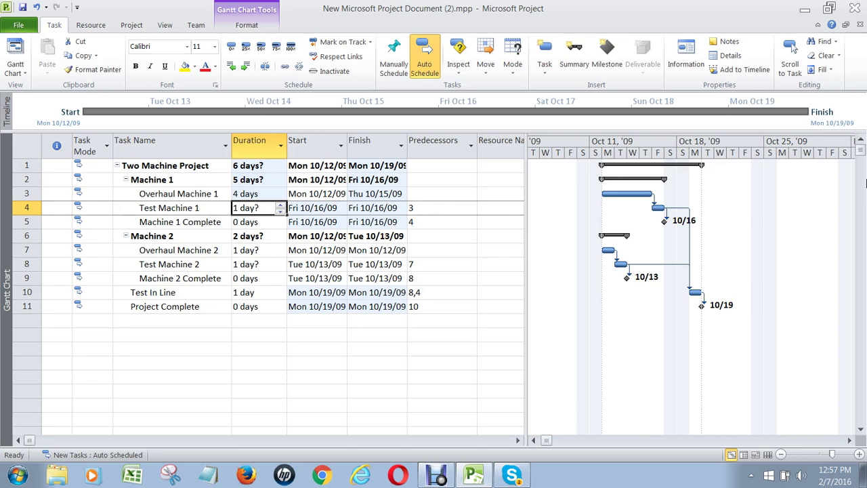
pyautogui.write('3')
pyautogui.press('Return')
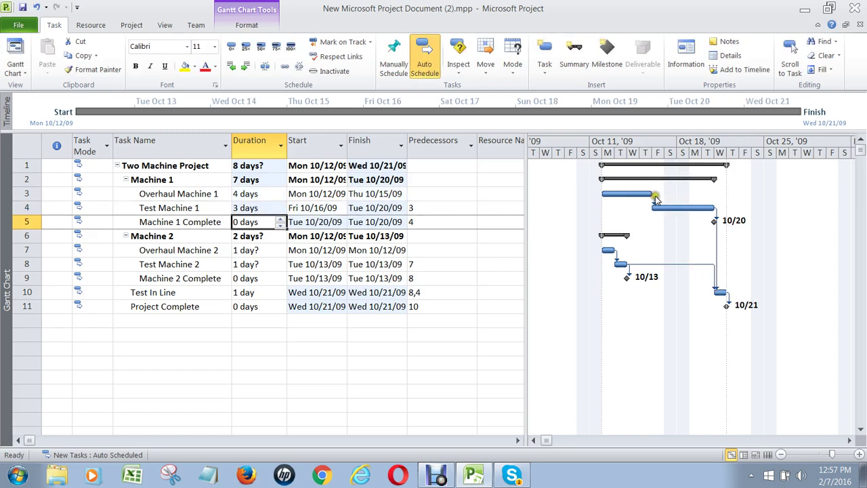
# Set Overhaul Machine 2 and Test Machine 2 to 6 days each, Test In Line to 2 days
pyautogui.click(274, 250)
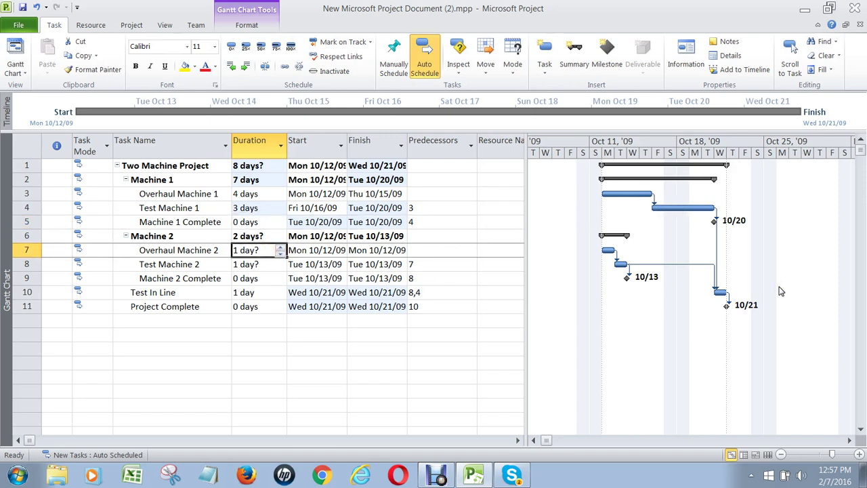
pyautogui.write('6')
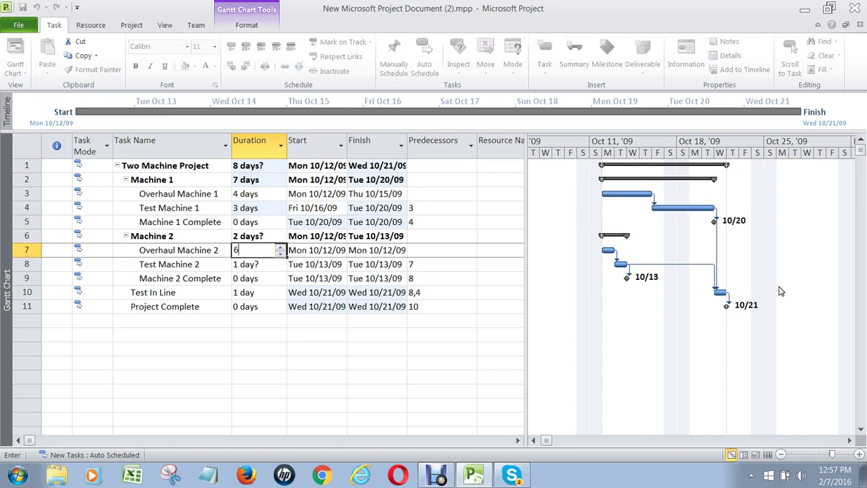
pyautogui.press('Return')
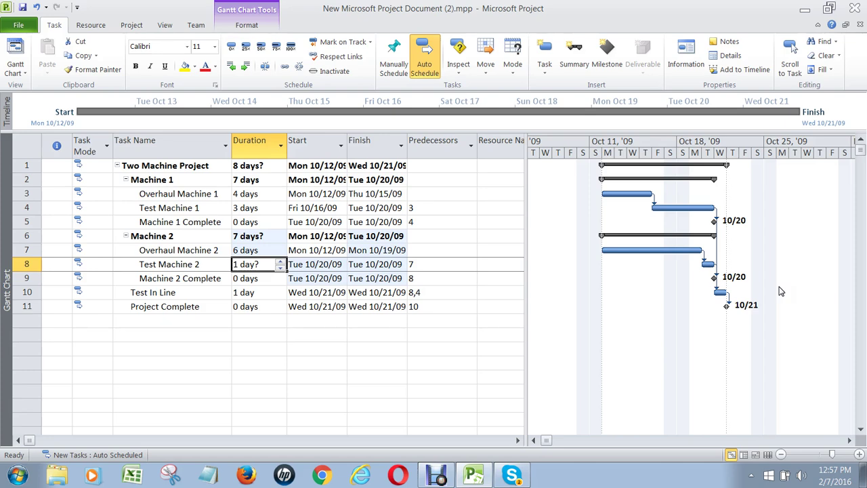
pyautogui.write('6')
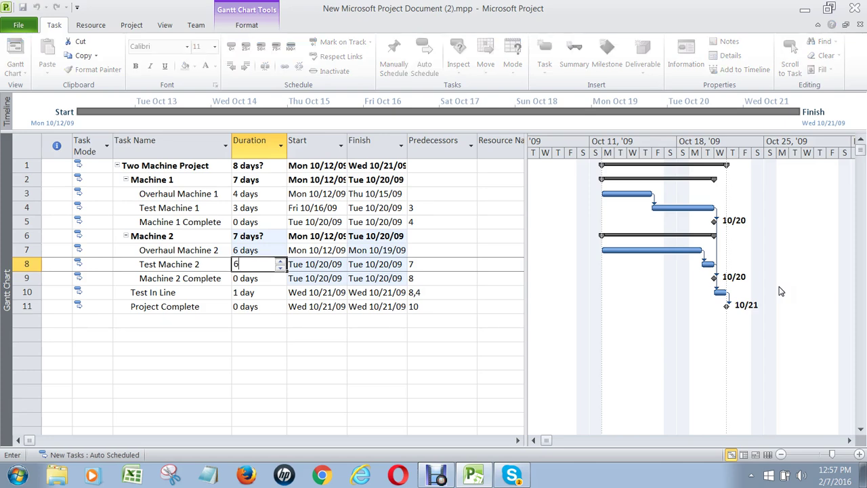
pyautogui.press('Return')
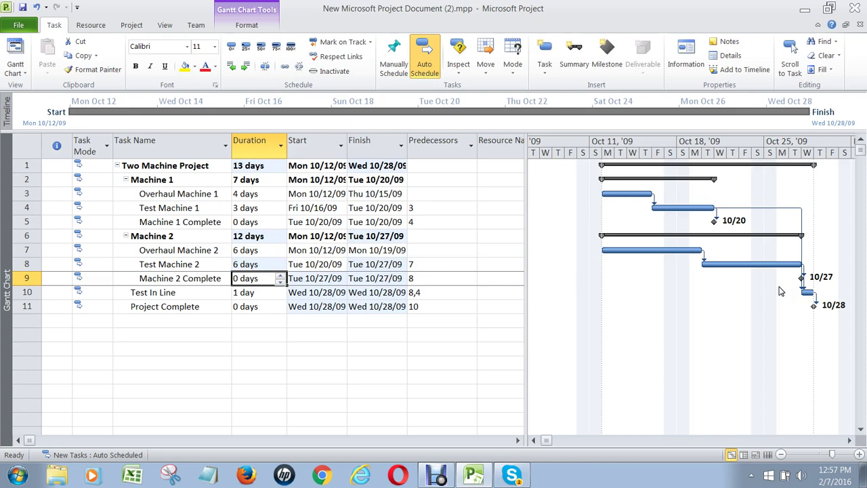
pyautogui.press('Return')
pyautogui.write('2')
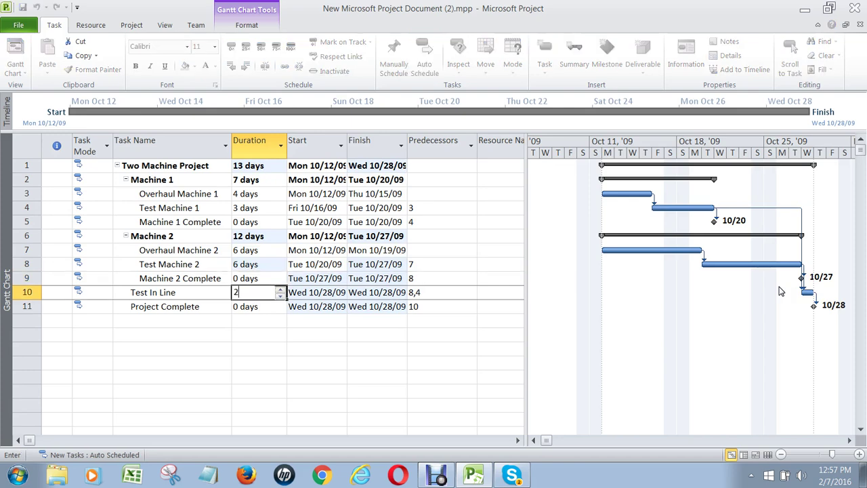
pyautogui.press('Return')
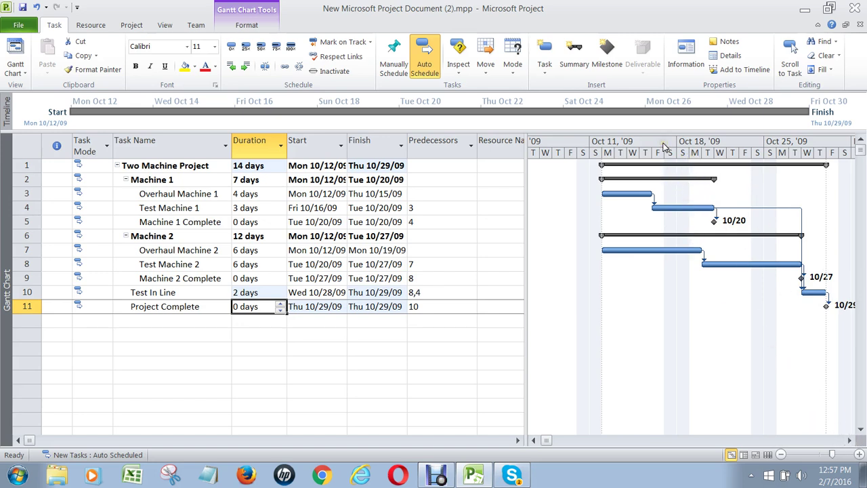
# Zoom the Gantt chart to show the entire project
pyautogui.rightClick(664, 147)
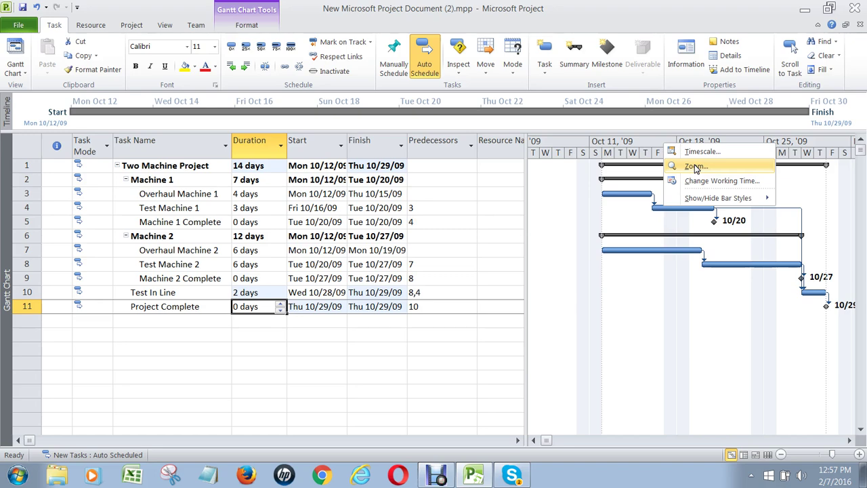
pyautogui.click(695, 168)
pyautogui.click(385, 261)
pyautogui.click(441, 298)
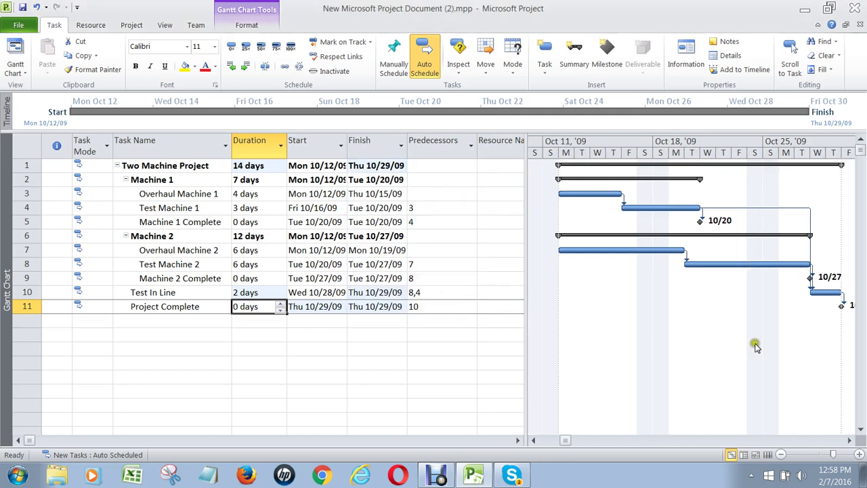
# Widen the Start column to show full dates, then check the project's start and finish
pyautogui.click(851, 441)
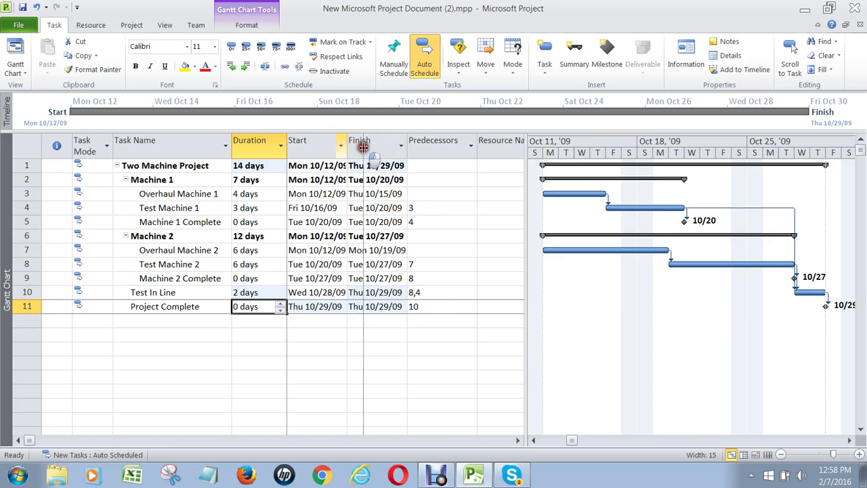
pyautogui.moveTo(347, 142); pyautogui.dragTo(366, 143)
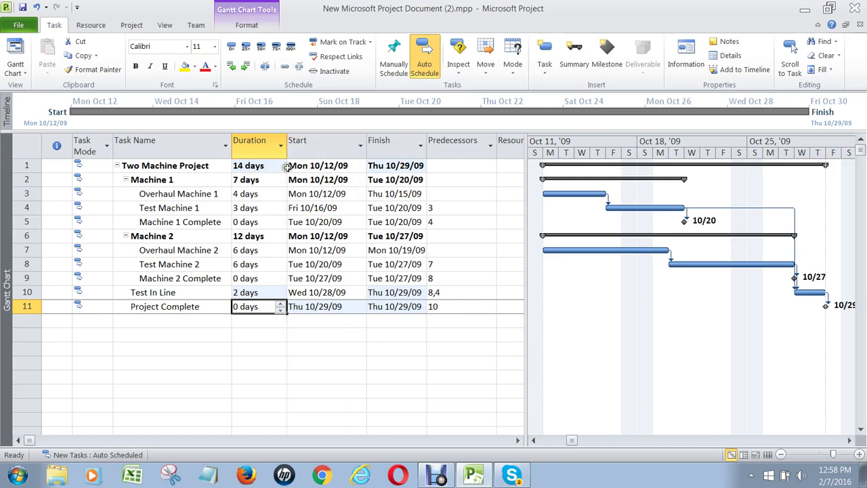
pyautogui.click(319, 165)
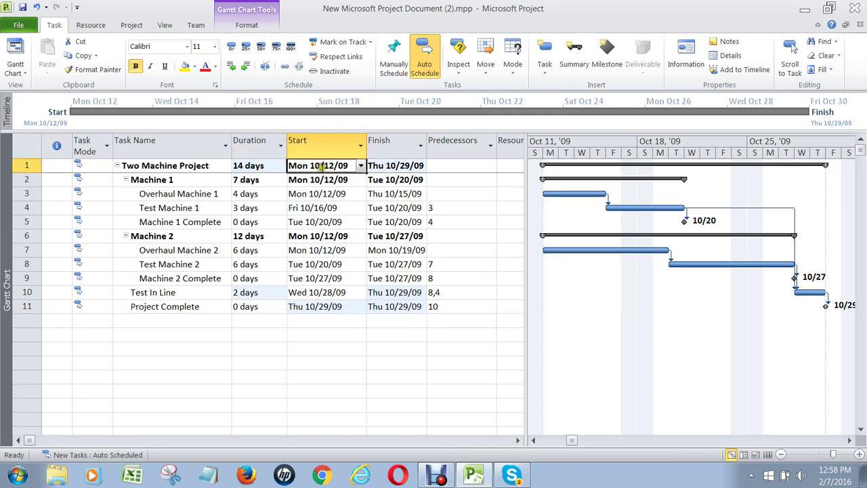
pyautogui.click(397, 166)
pyautogui.click(333, 165)
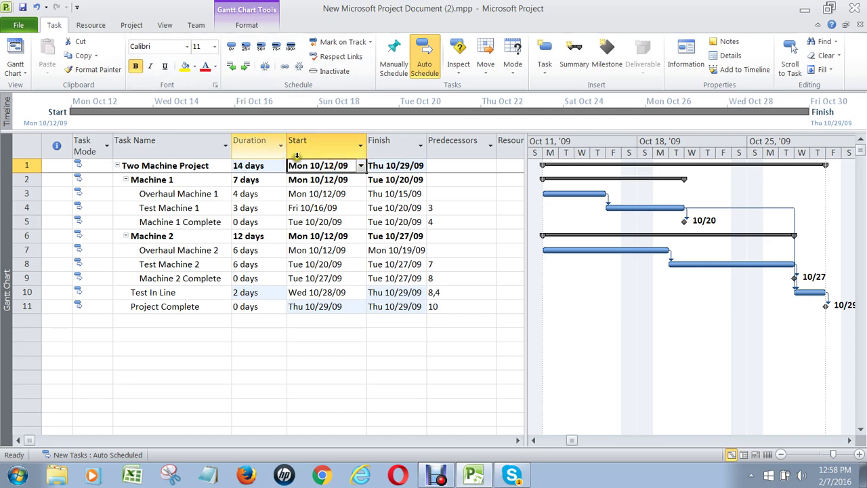
# Set the project start date to Mon 8/2/10 in Project Information
pyautogui.click(139, 26)
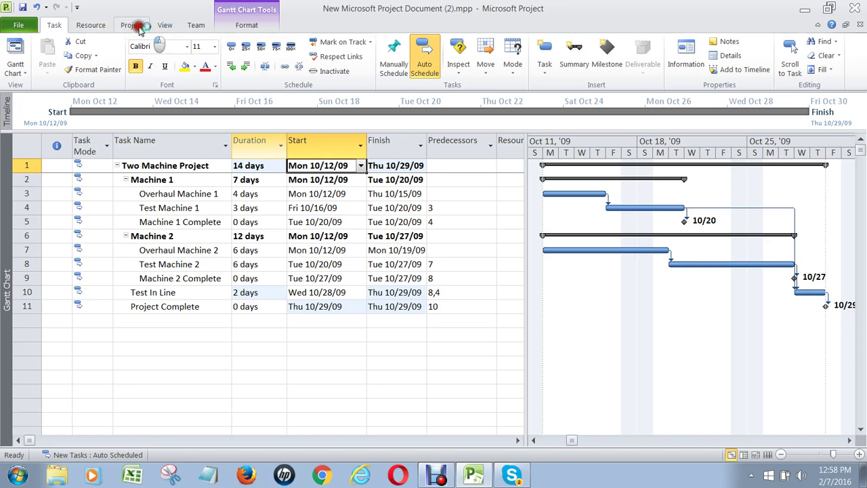
pyautogui.click(68, 67)
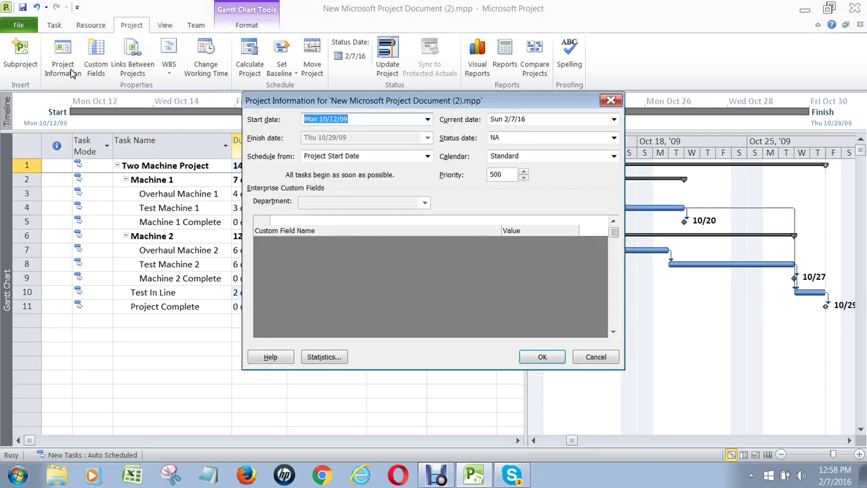
pyautogui.click(429, 120)
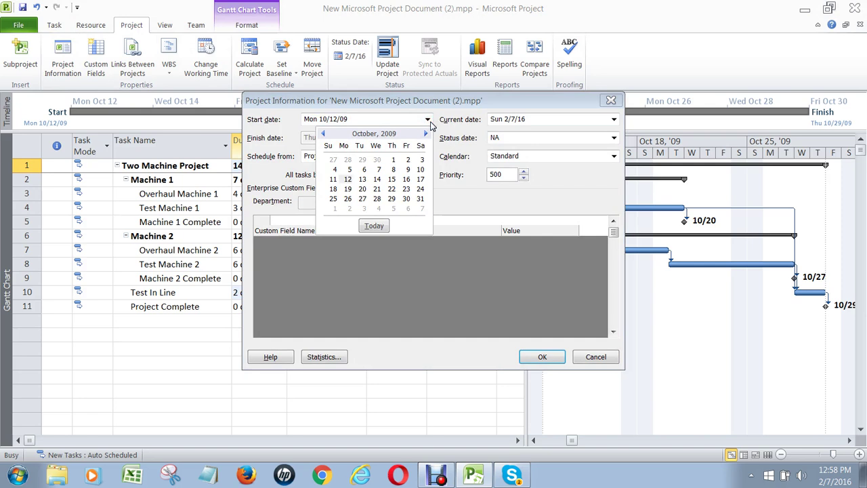
pyautogui.click(426, 134)
pyautogui.click(426, 134)
pyautogui.click(426, 133)
pyautogui.click(426, 134)
pyautogui.click(425, 133)
pyautogui.click(426, 134)
pyautogui.click(426, 133)
pyautogui.click(425, 133)
pyautogui.click(425, 134)
pyautogui.click(425, 133)
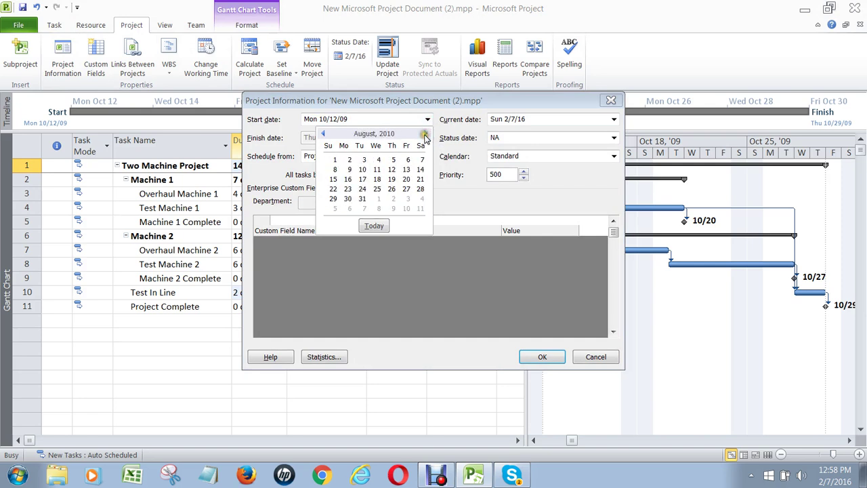
pyautogui.click(348, 161)
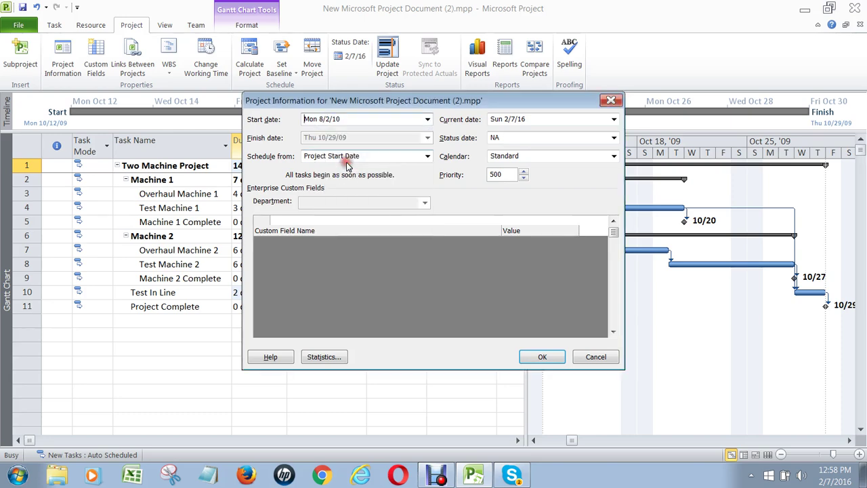
pyautogui.click(538, 358)
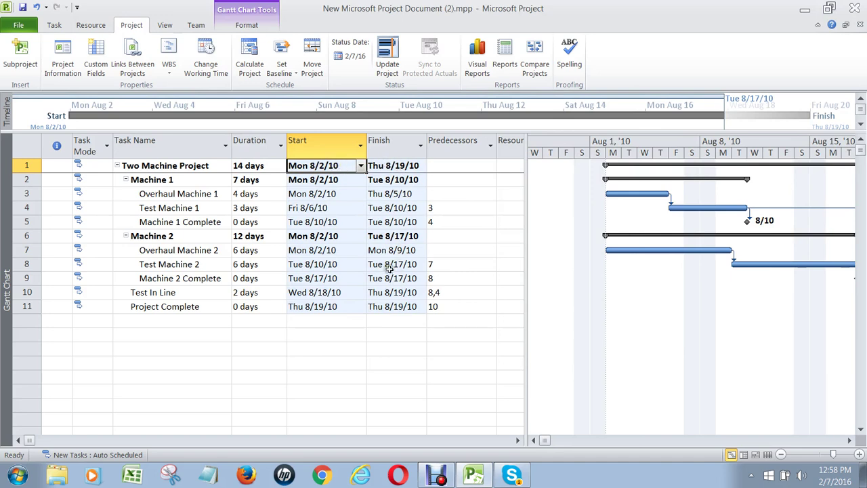
# Zoom the Gantt chart to Entire project, showing the schedule through Thu 8/19/10
pyautogui.rightClick(643, 147)
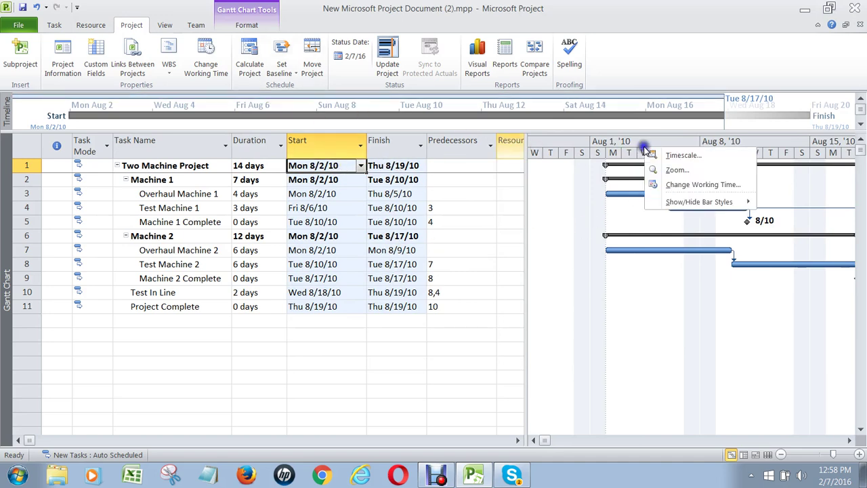
pyautogui.click(667, 169)
pyautogui.click(398, 256)
pyautogui.click(437, 296)
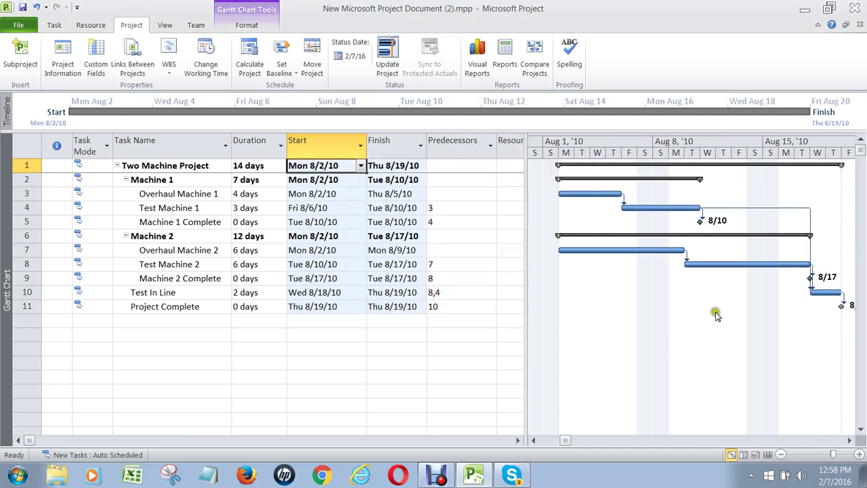
pyautogui.click(850, 441)
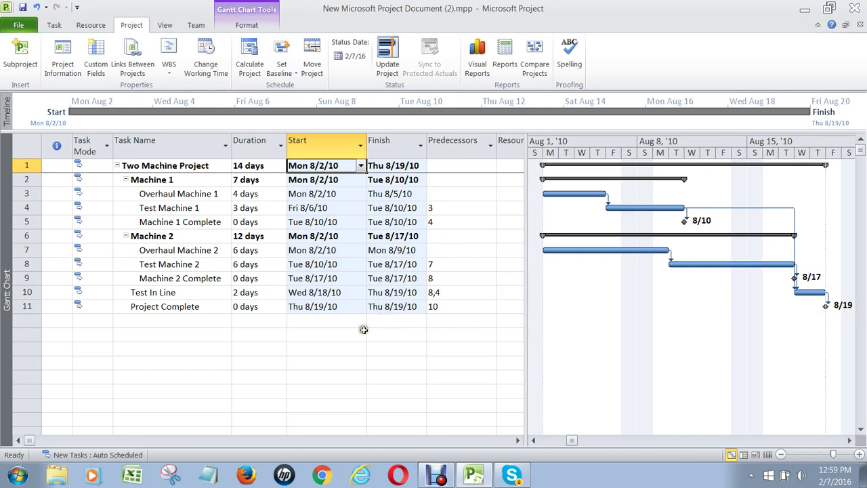
pyautogui.click(148, 321)
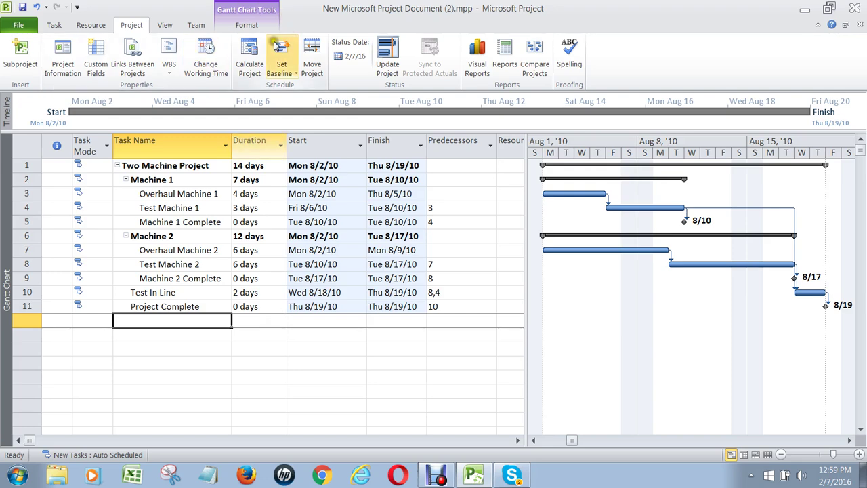
# Turn on Critical Tasks in the Gantt Chart Format options to highlight the path in red
pyautogui.click(238, 26)
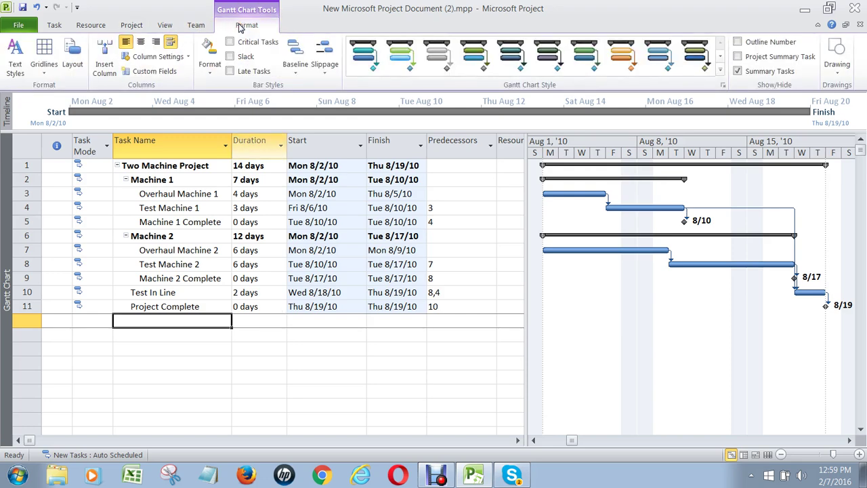
pyautogui.click(230, 43)
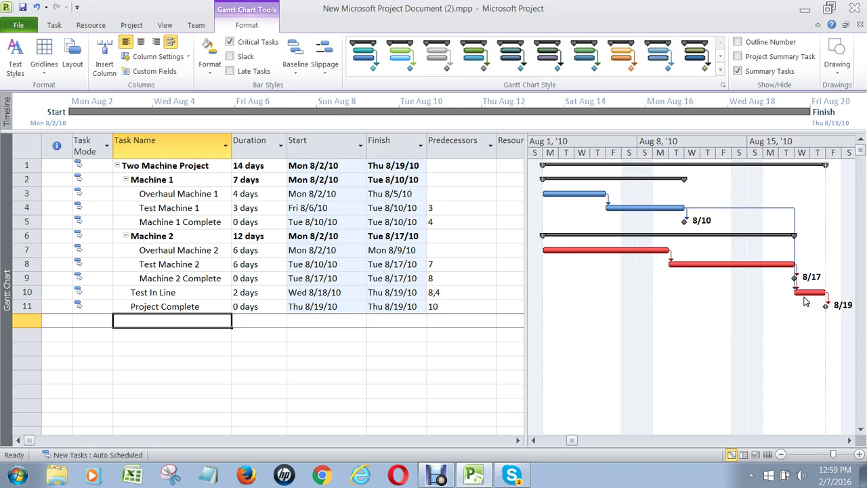
pyautogui.click(203, 222)
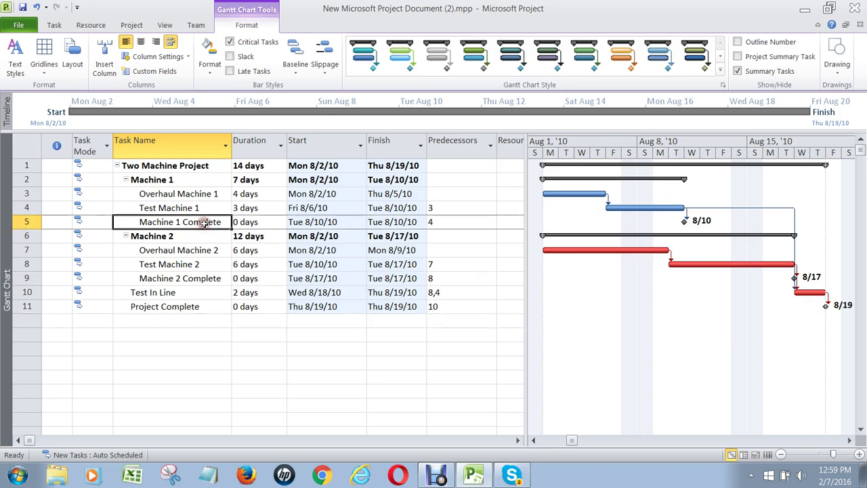
pyautogui.click(200, 278)
pyautogui.click(195, 222)
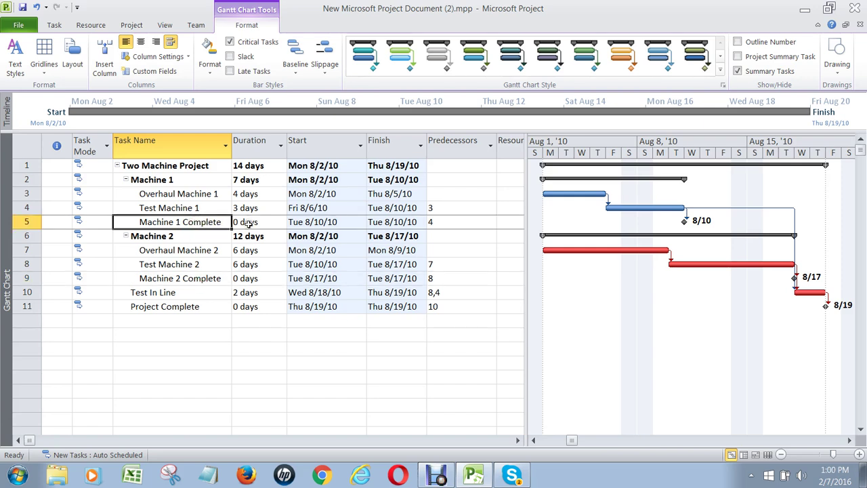
pyautogui.click(397, 222)
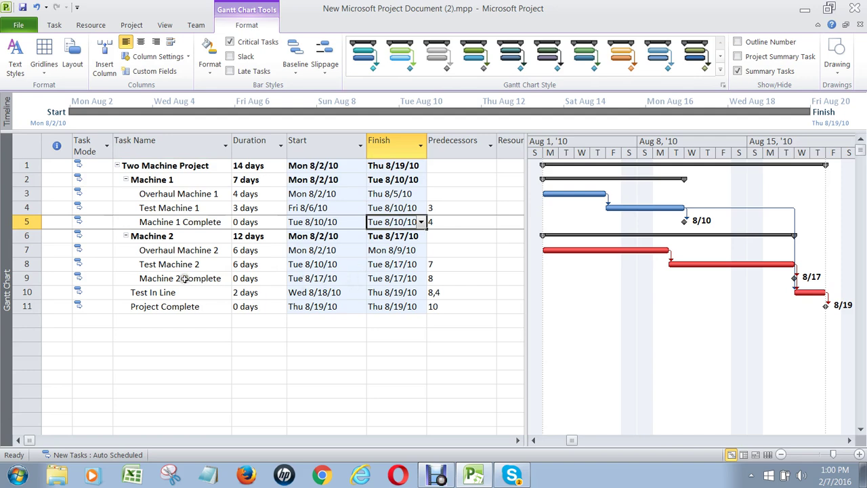
pyautogui.click(311, 278)
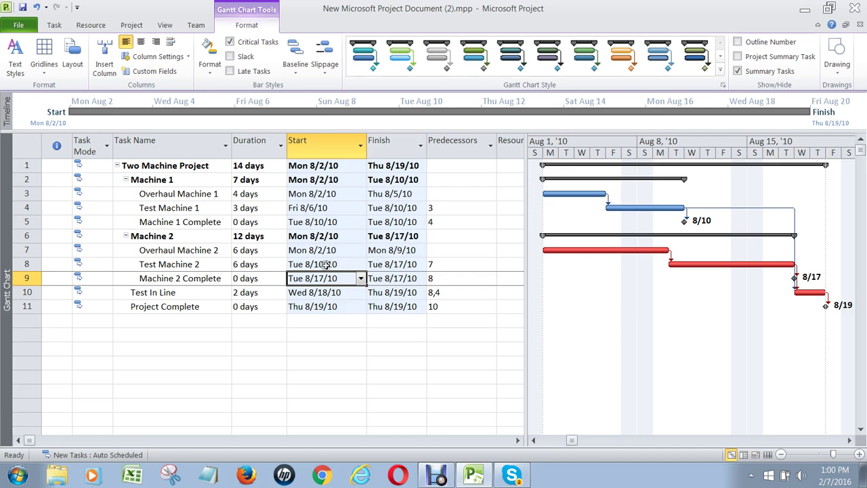
pyautogui.click(301, 263)
pyautogui.click(396, 263)
pyautogui.click(332, 265)
pyautogui.click(394, 264)
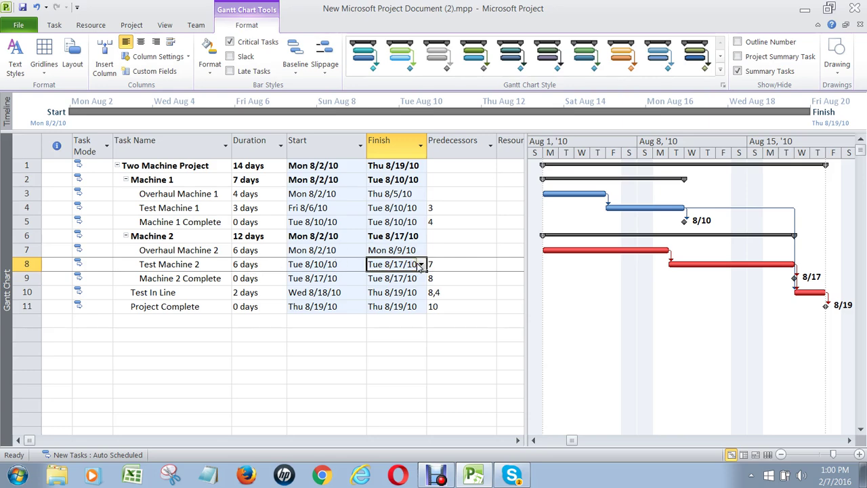
pyautogui.click(257, 264)
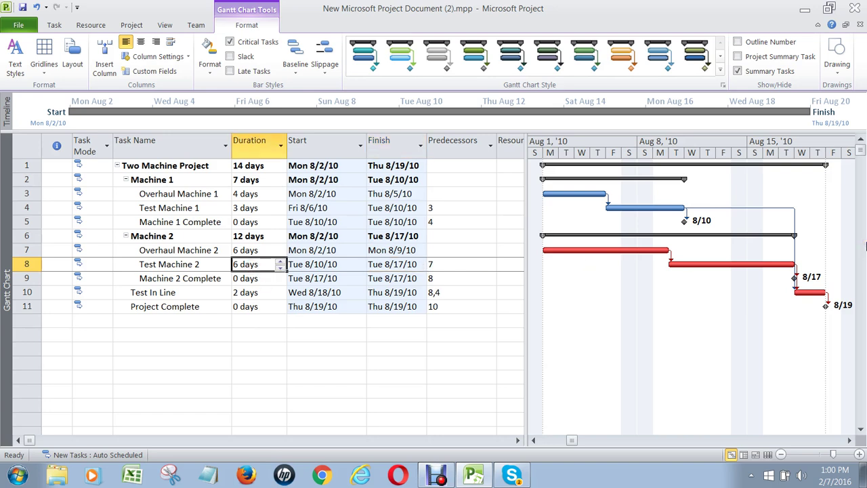
# Set Test Machine 2's duration to 4 days and check its new finish date
pyautogui.write('4')
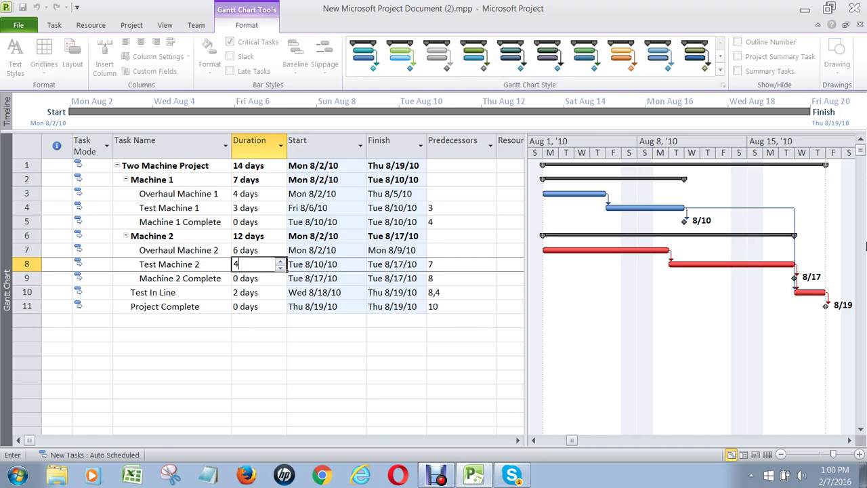
pyautogui.press('Return')
pyautogui.press('Up')
pyautogui.press('Right')
pyautogui.press('Right')
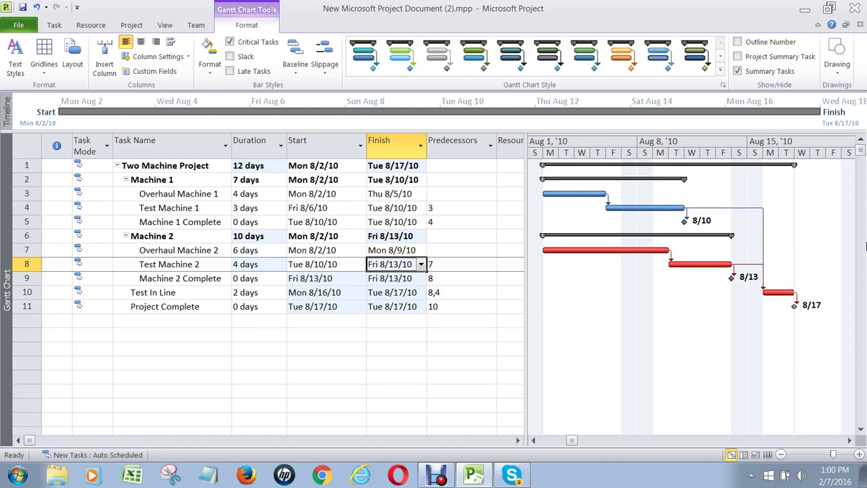
pyautogui.press('Left')
pyautogui.press('Left')
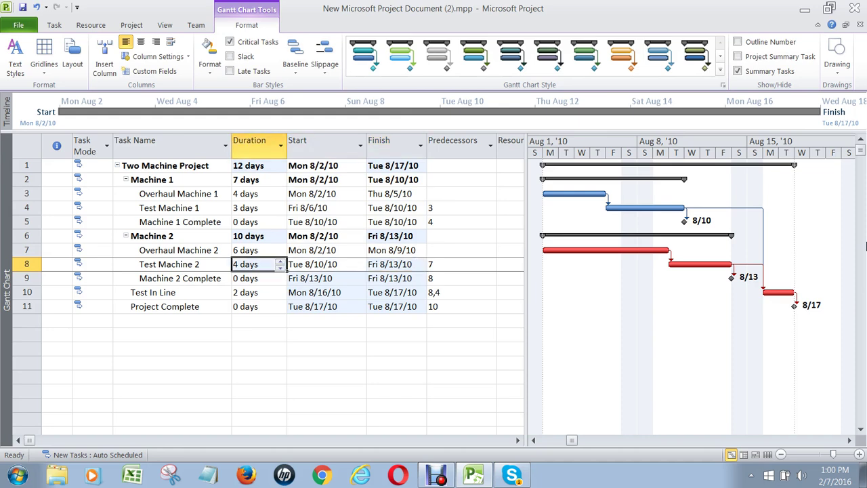
# Try a 5-day duration for Test Machine 2 and review its start and finish dates
pyautogui.write('5')
pyautogui.press('Return')
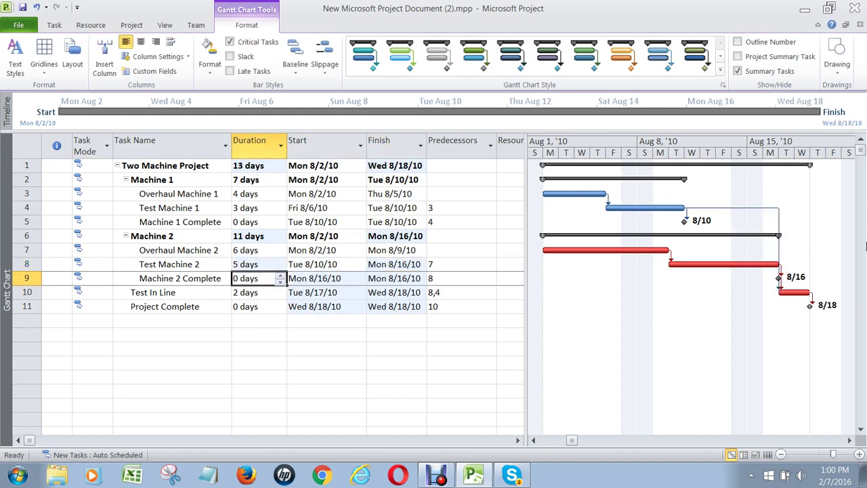
pyautogui.press('Up')
pyautogui.press('Right')
pyautogui.press('Right')
pyautogui.press('Left')
pyautogui.press('Right')
pyautogui.press('Left')
pyautogui.press('Left')
pyautogui.press('Right')
pyautogui.press('Right')
pyautogui.press('Left')
pyautogui.press('Left')
pyautogui.press('Right')
pyautogui.press('Right')
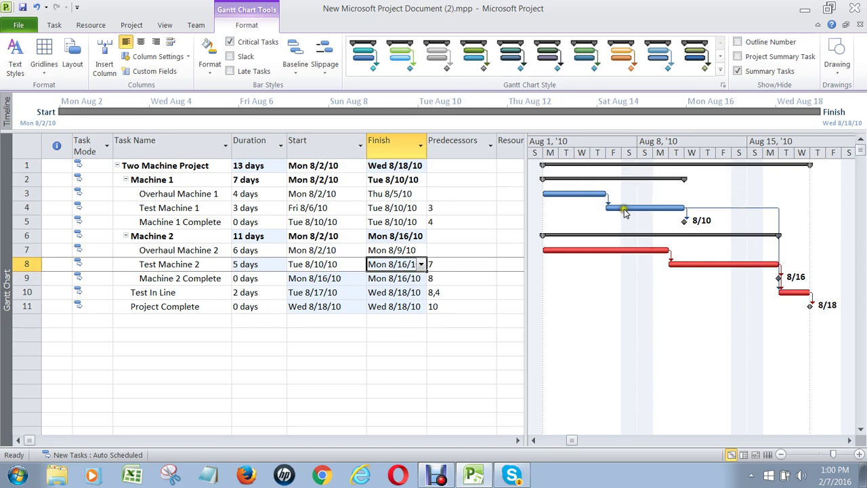
# Set Test Machine 2 back to 4 days so it finishes Fri 8/13/10
pyautogui.click(254, 266)
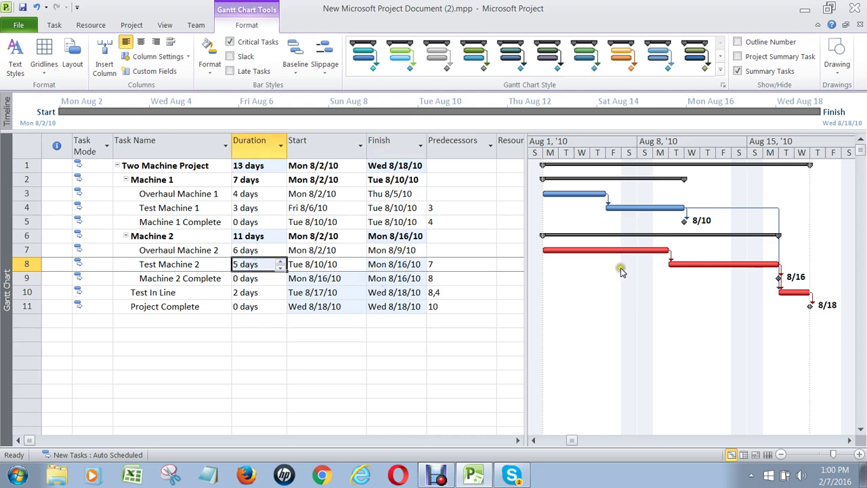
pyautogui.moveTo(732, 262)
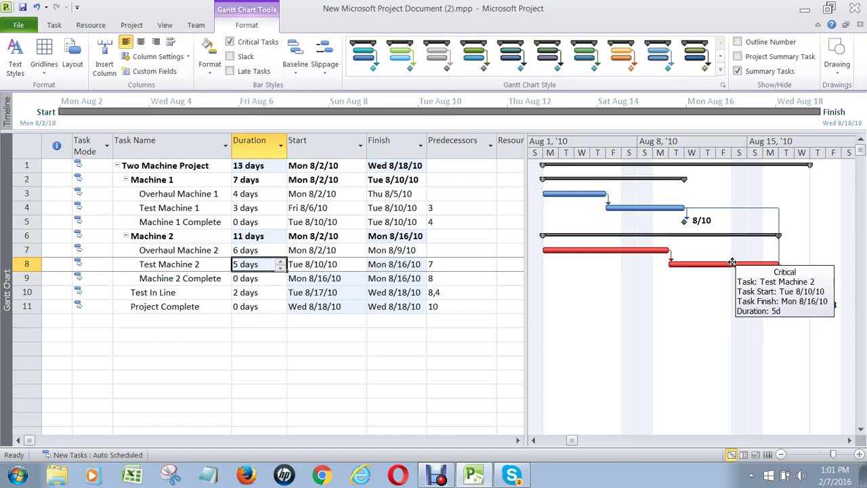
pyautogui.write('4')
pyautogui.press('Return')
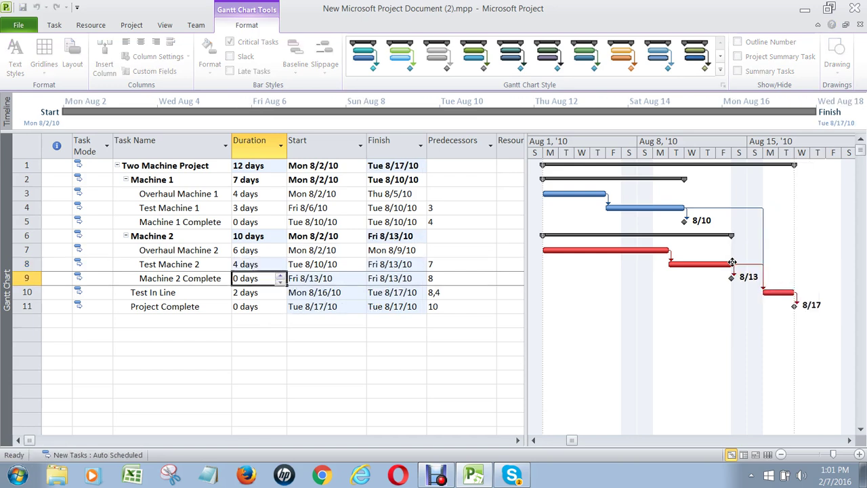
pyautogui.press('Up')
pyautogui.press('Right')
pyautogui.press('Right')
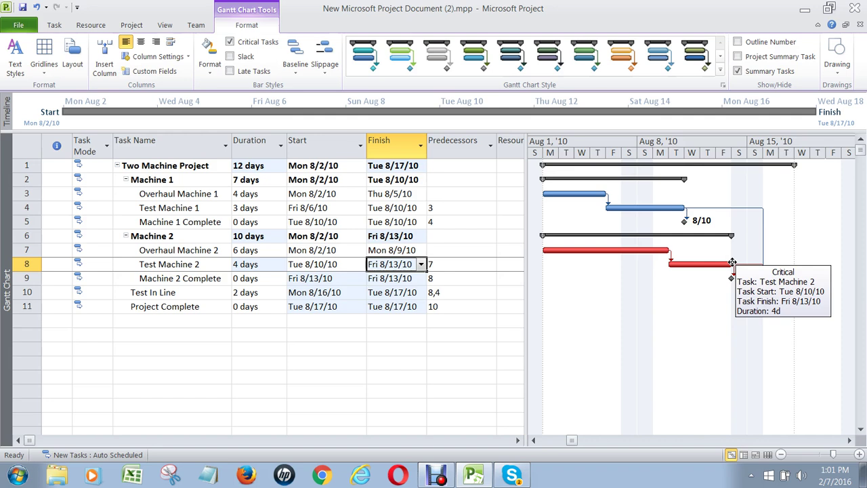
# Confirm the project now finishes Tue 8/17/10 and review the Machine 2 task durations
pyautogui.press('Left')
pyautogui.press('Left')
pyautogui.press('Up')
pyautogui.press('Up')
pyautogui.press('Up')
pyautogui.press('Up')
pyautogui.press('Up')
pyautogui.press('Up')
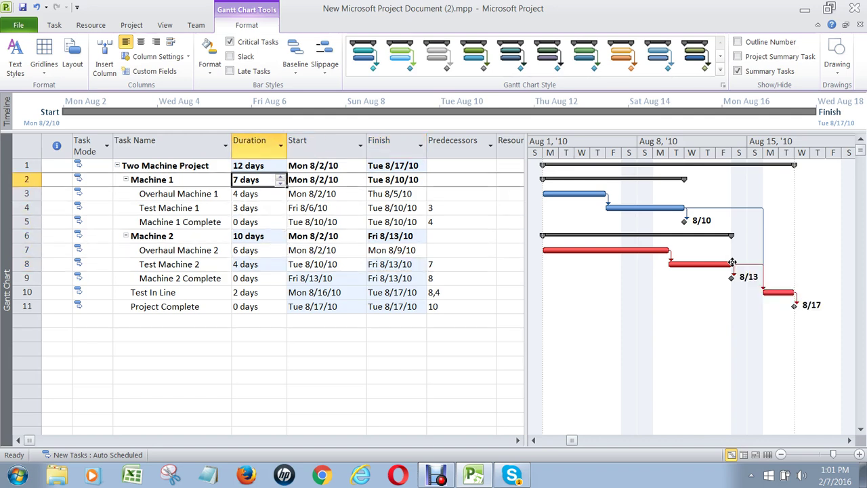
pyautogui.press('Up')
pyautogui.press('Right')
pyautogui.press('Right')
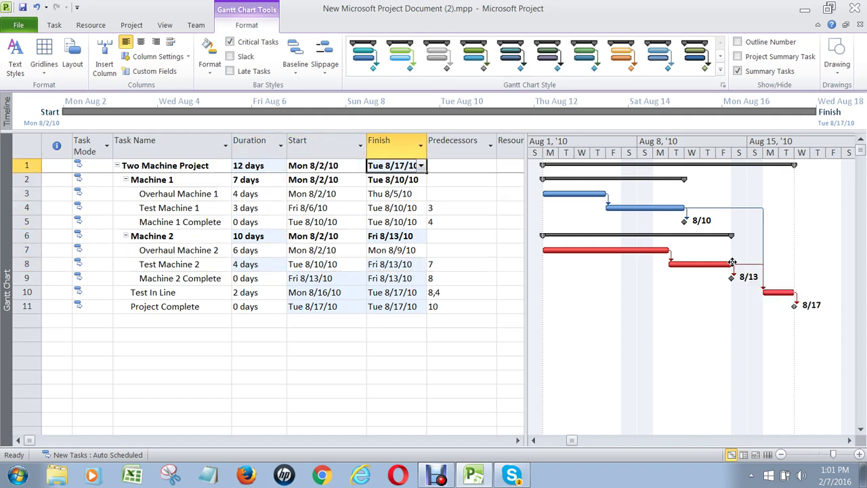
pyautogui.press('Down')
pyautogui.press('Down')
pyautogui.press('Down')
pyautogui.press('Down')
pyautogui.press('Down')
pyautogui.press('Down')
pyautogui.press('Down')
pyautogui.press('Down')
pyautogui.press('Left')
pyautogui.press('Left')
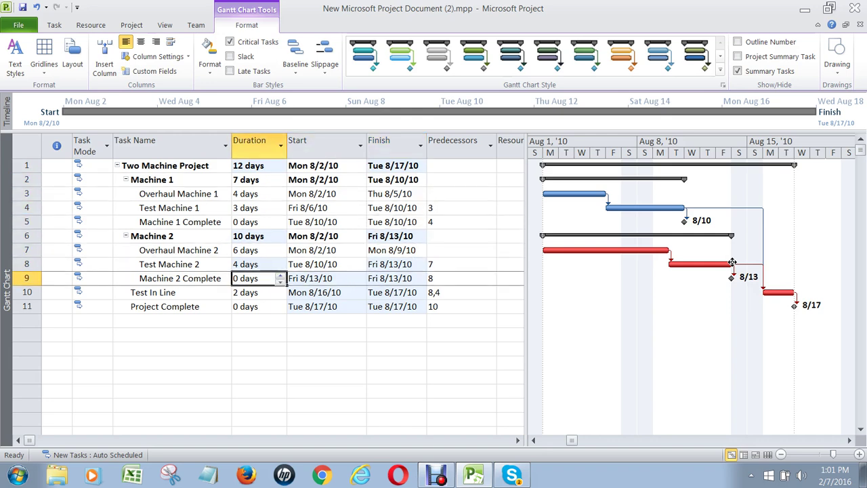
pyautogui.press('Up')
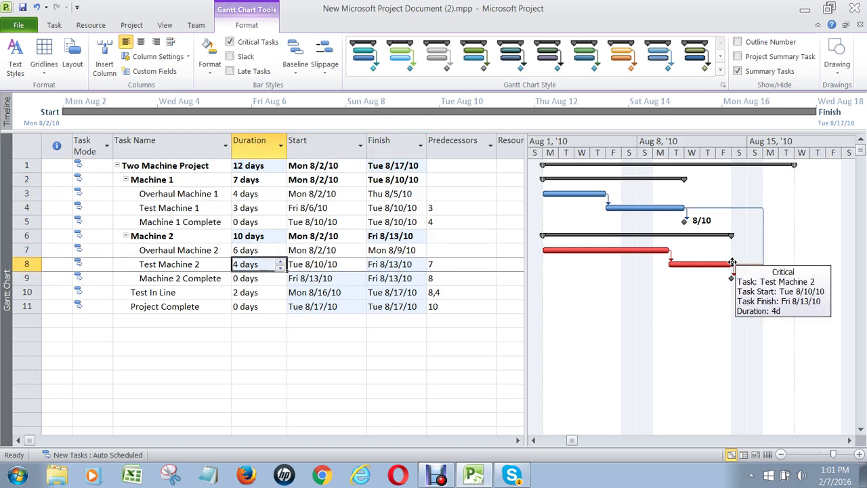
pyautogui.press('Up')
pyautogui.press('Down')
pyautogui.press('Down')
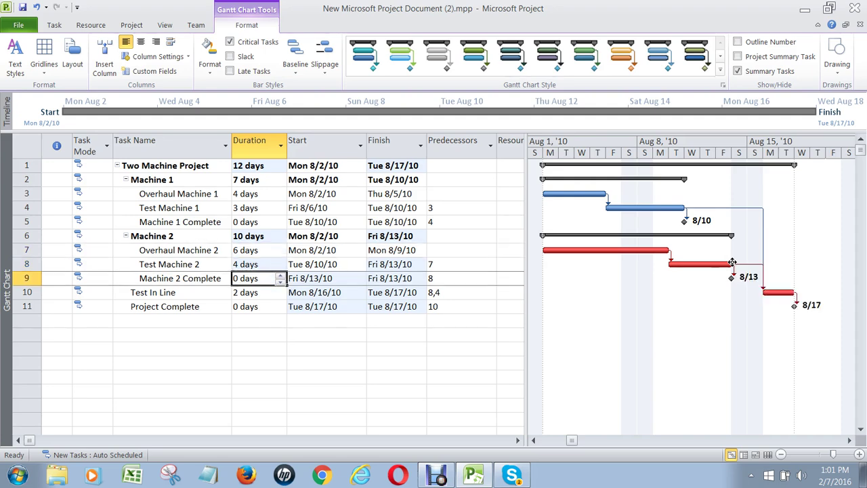
pyautogui.press('Up')
pyautogui.press('Up')
pyautogui.press('Down')
pyautogui.press('Down')
pyautogui.press('Down')
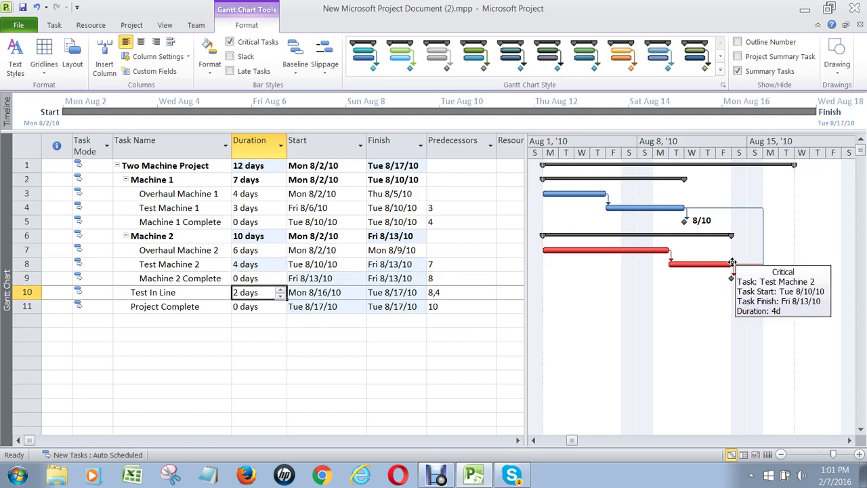
# Enter 2 as Machine 2's predecessor, extending the project to 19 days ending Thu 8/26/10
pyautogui.click(321, 371)
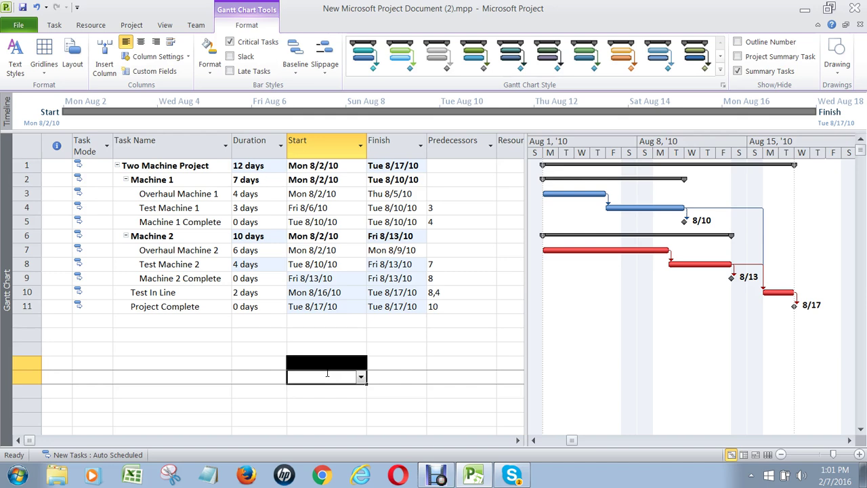
pyautogui.click(453, 169)
pyautogui.click(456, 182)
pyautogui.click(453, 237)
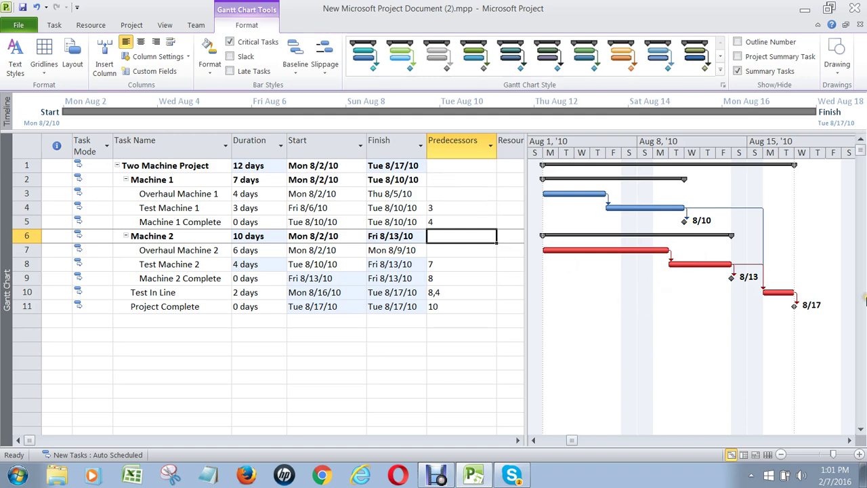
pyautogui.write('2')
pyautogui.press('Return')
pyautogui.press('Up')
pyautogui.press('Up')
pyautogui.press('Up')
pyautogui.press('Up')
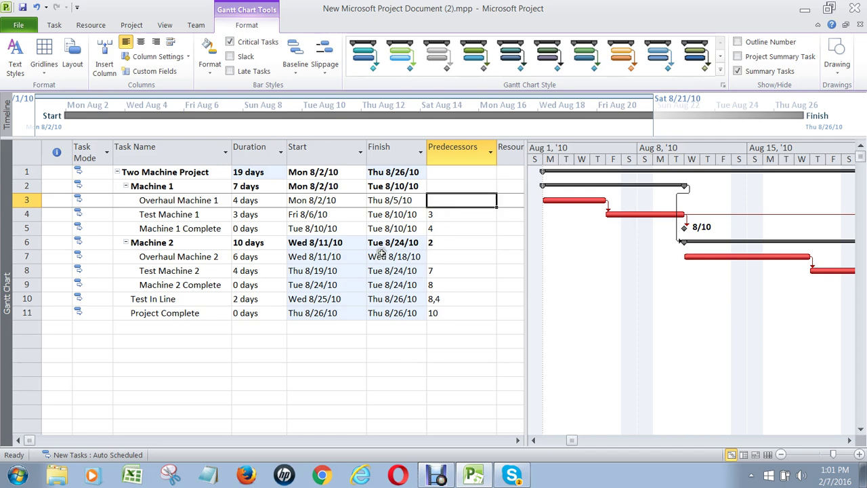
# Delete the 2 from Machine 2's predecessors so it no longer follows Machine 1
pyautogui.click(438, 242)
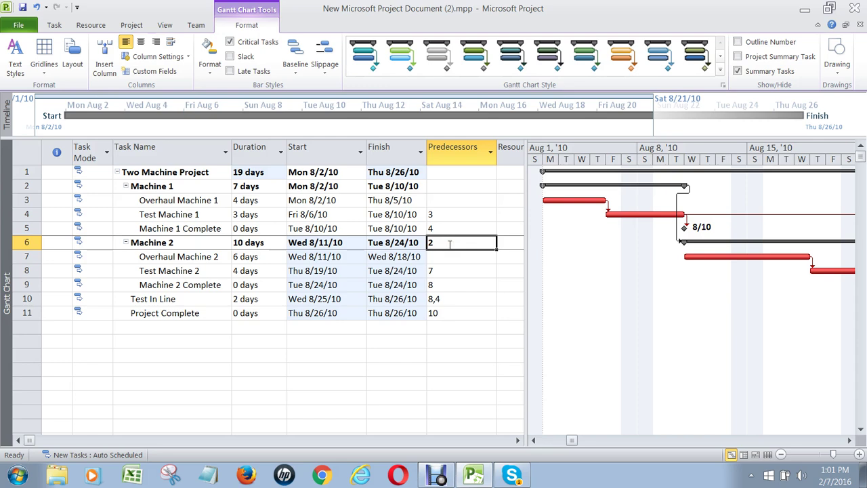
pyautogui.press('Delete')
pyautogui.press('Up')
pyautogui.press('Up')
pyautogui.press('Up')
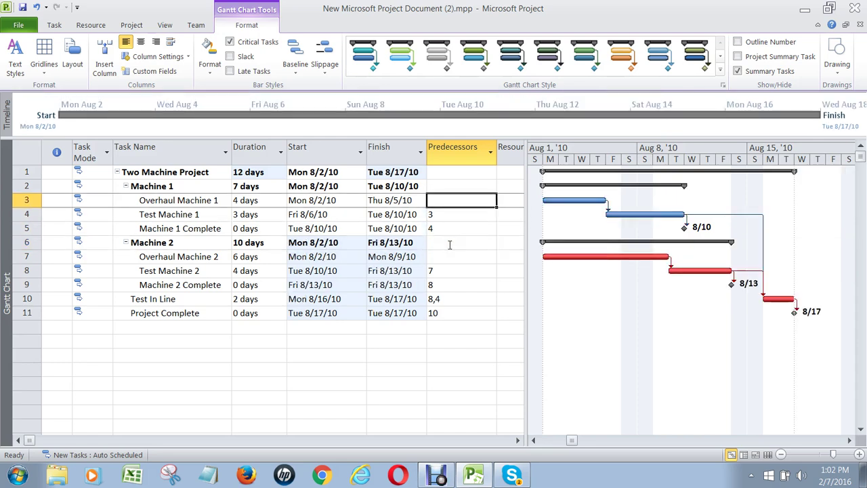
# Change Test In Line's predecessors from 8,4 to just 8
pyautogui.press('Down')
pyautogui.press('Down')
pyautogui.press('Down')
pyautogui.press('Down')
pyautogui.press('Down')
pyautogui.press('Down')
pyautogui.press('Down')
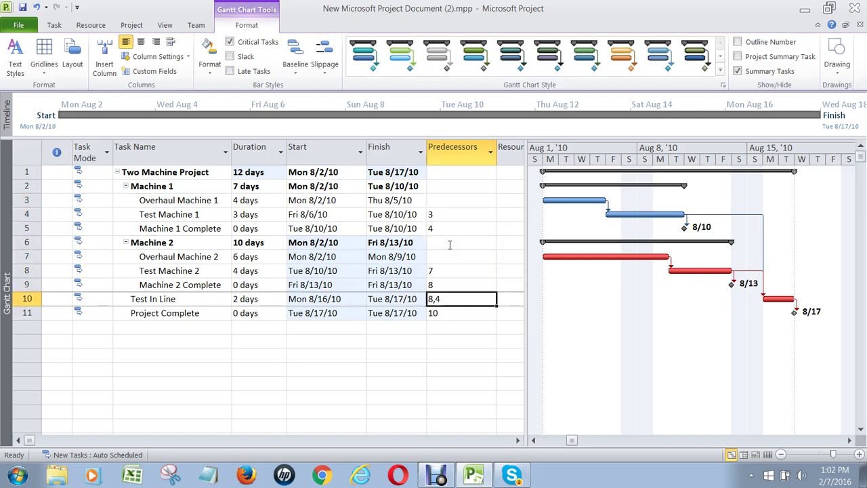
pyautogui.press('F2')
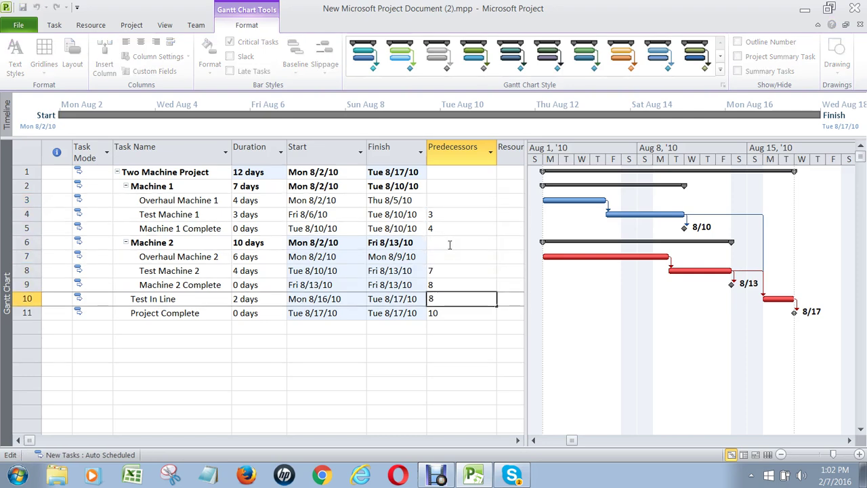
pyautogui.press('Return')
pyautogui.press('Up')
pyautogui.press('Up')
pyautogui.press('Up')
pyautogui.press('Up')
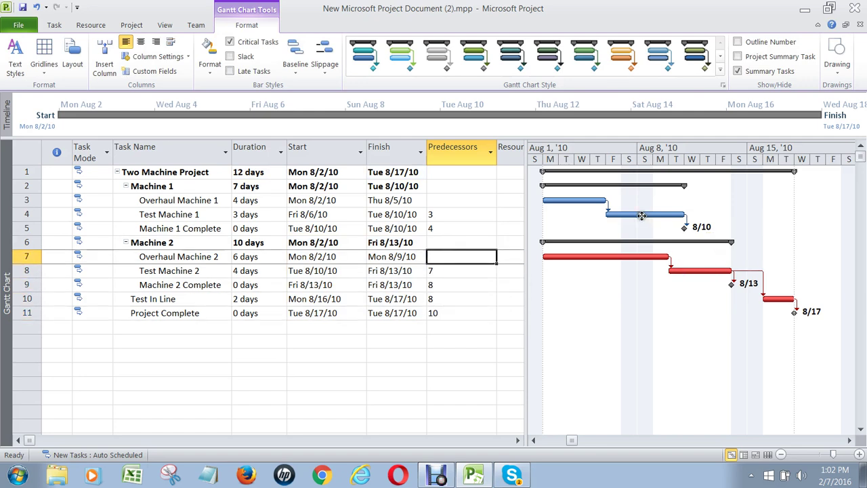
pyautogui.click(180, 211)
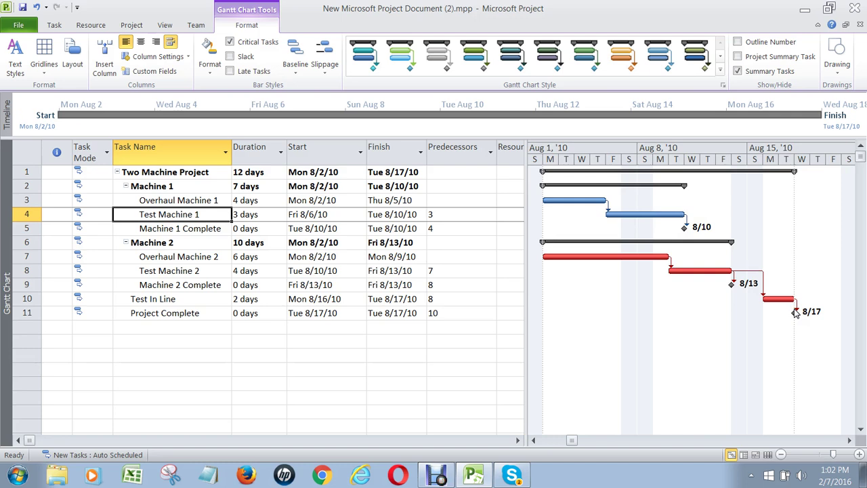
# Append ,4 to Test In Line's predecessors so it depends on tasks 8 and 4
pyautogui.click(671, 213)
pyautogui.moveTo(683, 214)
pyautogui.click(431, 299)
pyautogui.click(438, 310)
pyautogui.click(432, 299)
pyautogui.click(435, 311)
pyautogui.click(434, 299)
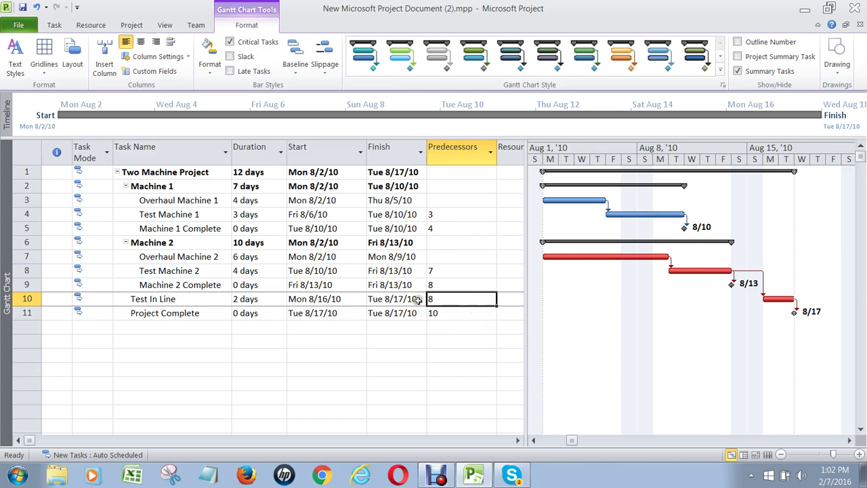
pyautogui.press('F2')
pyautogui.write(',4')
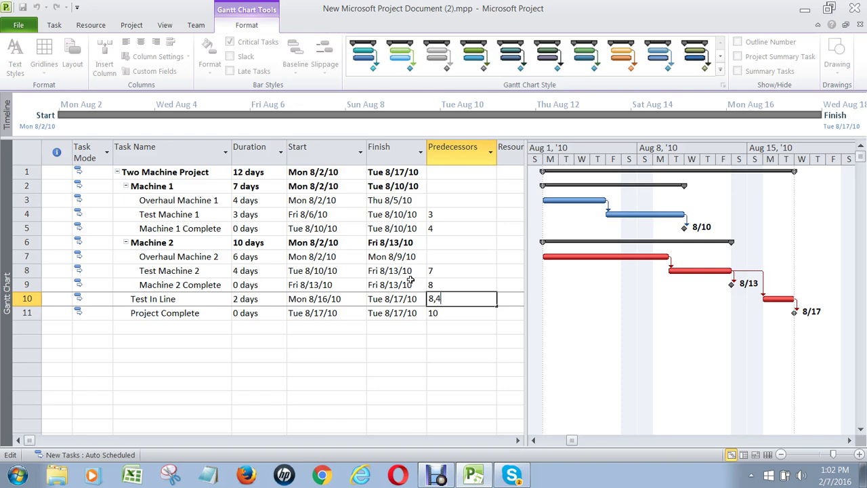
pyautogui.press('Return')
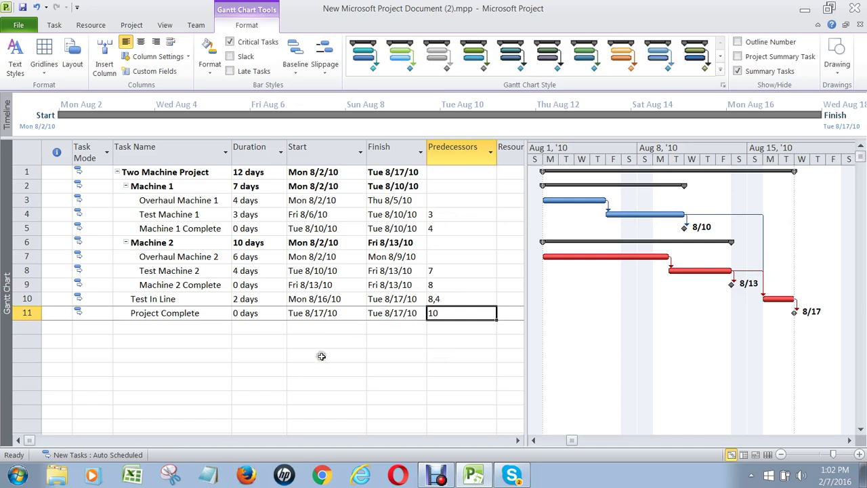
pyautogui.click(276, 343)
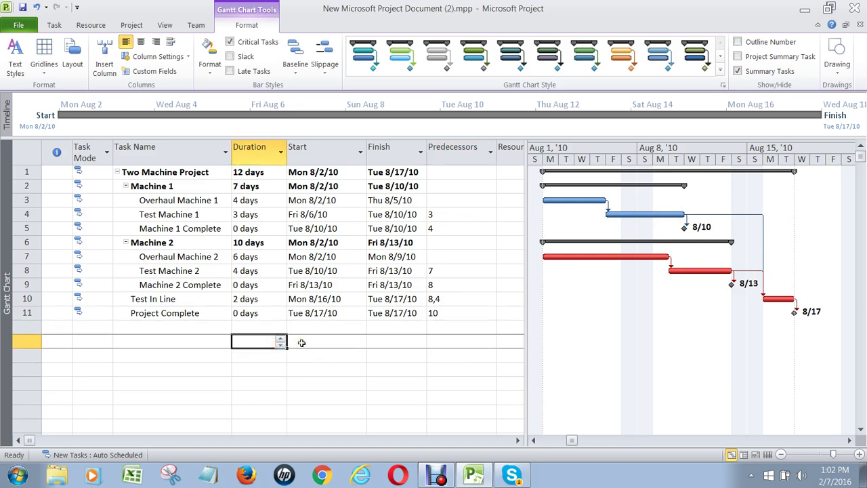
pyautogui.press('Up')
pyautogui.press('Up')
pyautogui.press('Up')
pyautogui.press('Up')
pyautogui.press('Up')
pyautogui.press('Up')
pyautogui.press('Up')
pyautogui.press('Up')
pyautogui.press('Up')
pyautogui.press('Up')
pyautogui.press('Up')
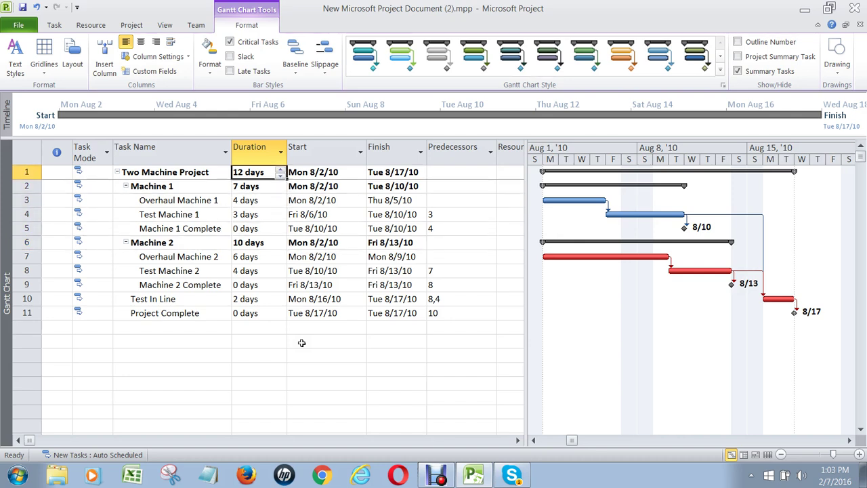
pyautogui.press('Down')
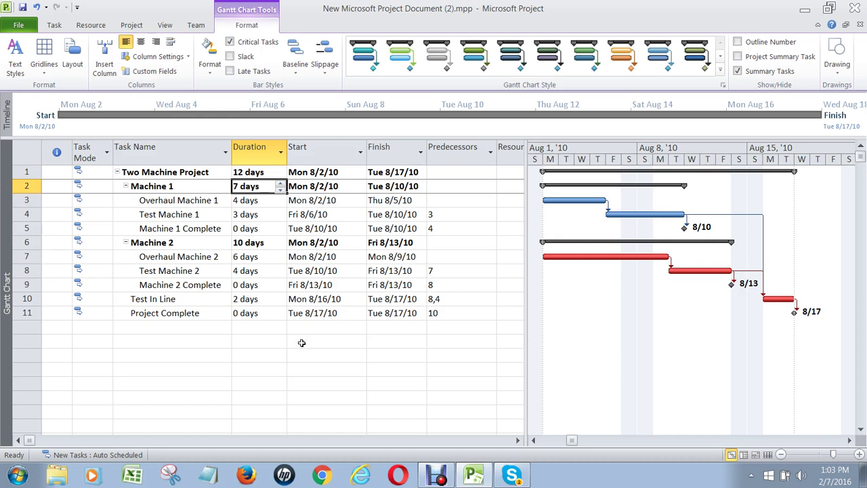
pyautogui.press('Down')
pyautogui.press('Down')
pyautogui.press('Down')
pyautogui.press('Down')
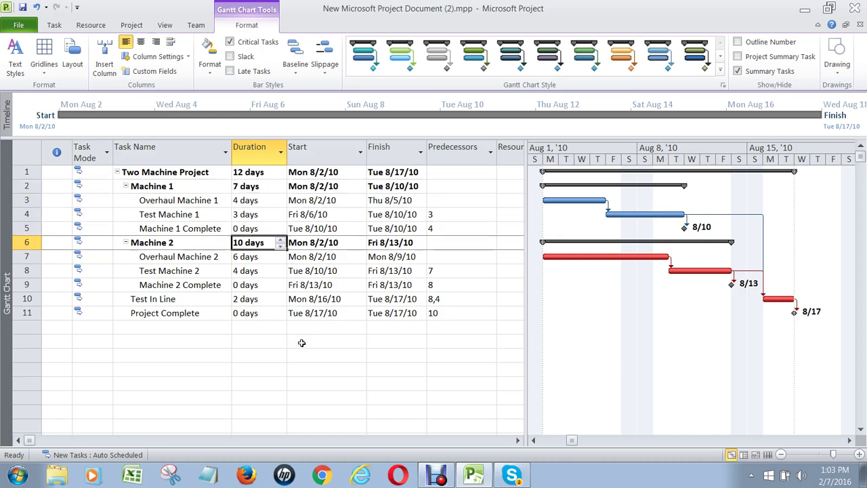
pyautogui.press('Up')
pyautogui.press('Up')
pyautogui.press('Up')
pyautogui.press('Up')
pyautogui.press('Down')
pyautogui.press('Down')
pyautogui.press('Down')
pyautogui.press('Down')
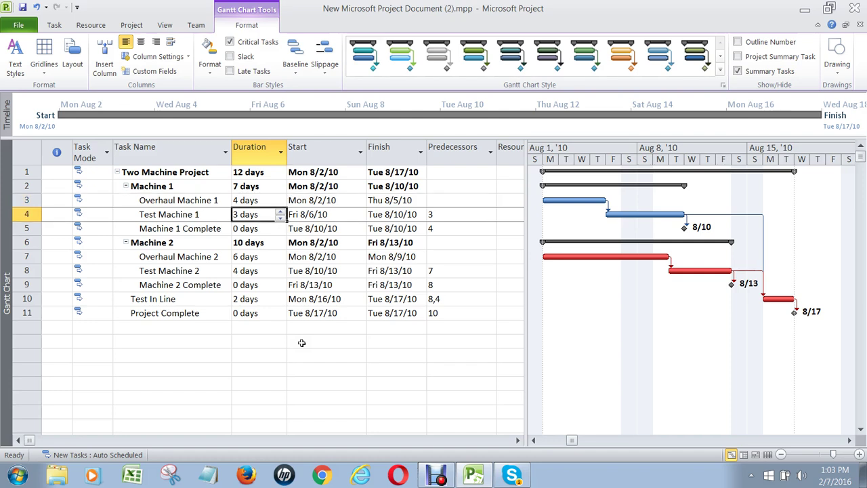
pyautogui.press('Up')
pyautogui.press('Up')
pyautogui.press('Up')
pyautogui.press('Up')
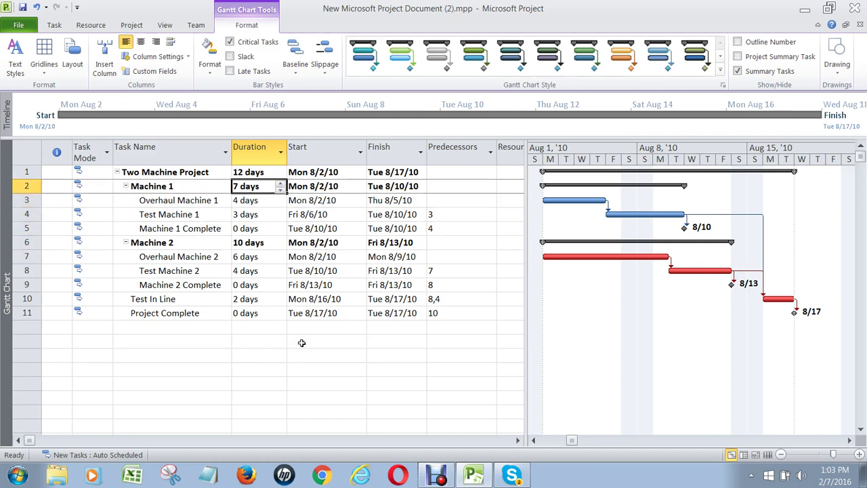
pyautogui.press('Down')
pyautogui.press('Down')
pyautogui.press('Down')
pyautogui.press('Down')
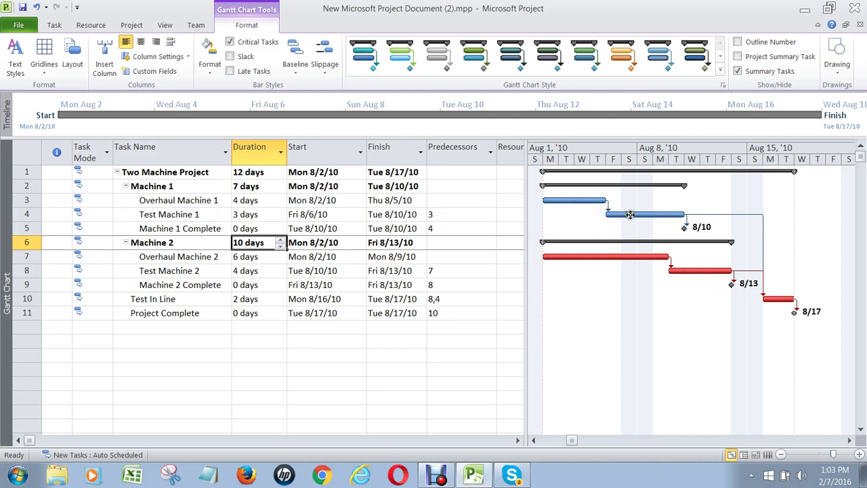
pyautogui.click(264, 170)
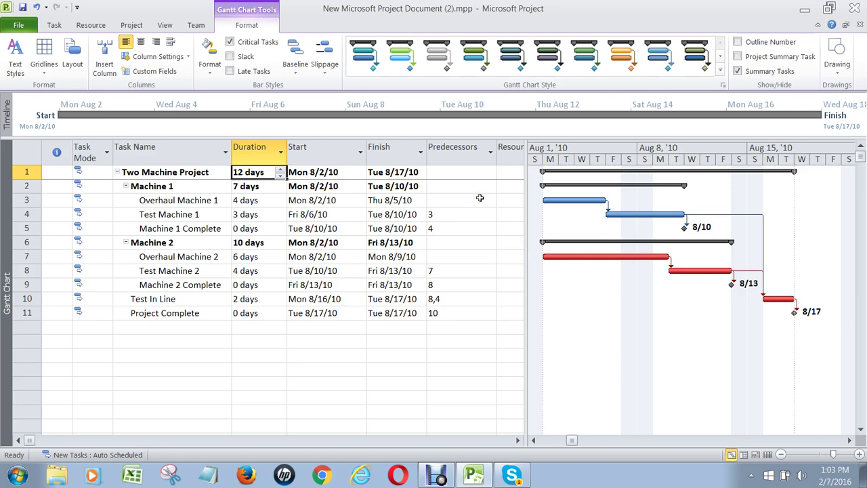
pyautogui.press('Down')
pyautogui.press('Down')
pyautogui.press('Down')
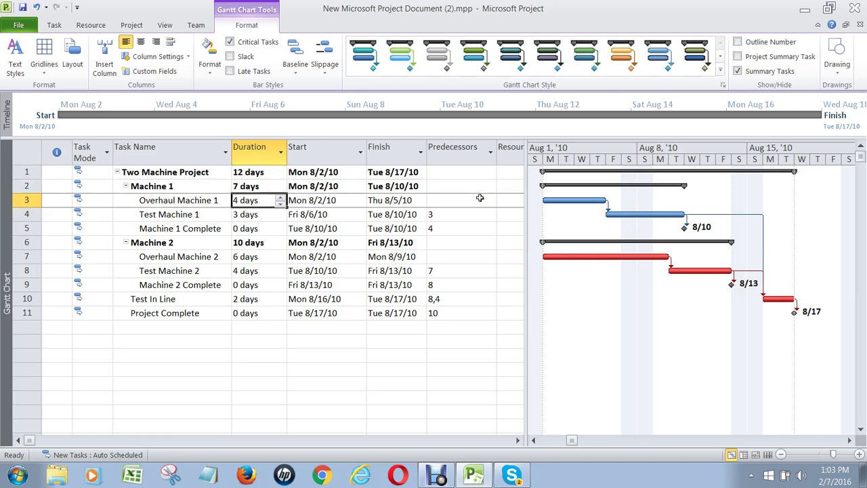
pyautogui.press('Left')
pyautogui.press('Right')
pyautogui.press('Up')
pyautogui.press('Up')
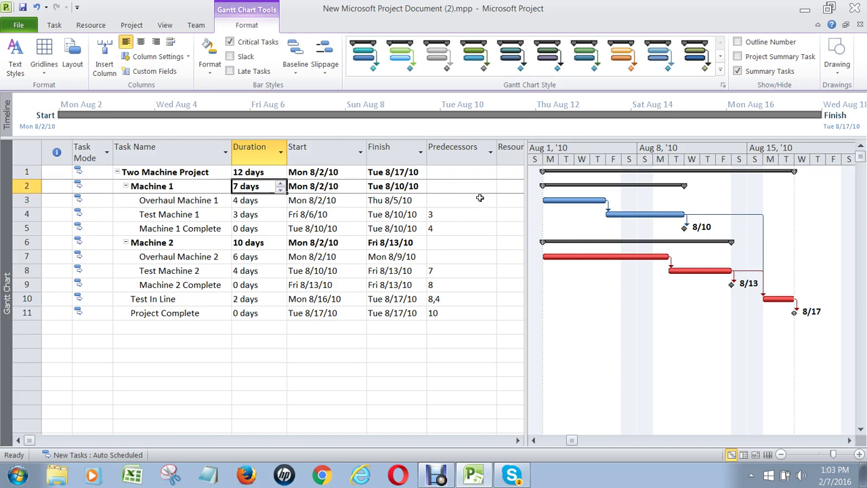
pyautogui.press('Down')
pyautogui.press('Down')
pyautogui.press('Up')
pyautogui.press('Down')
pyautogui.press('Up')
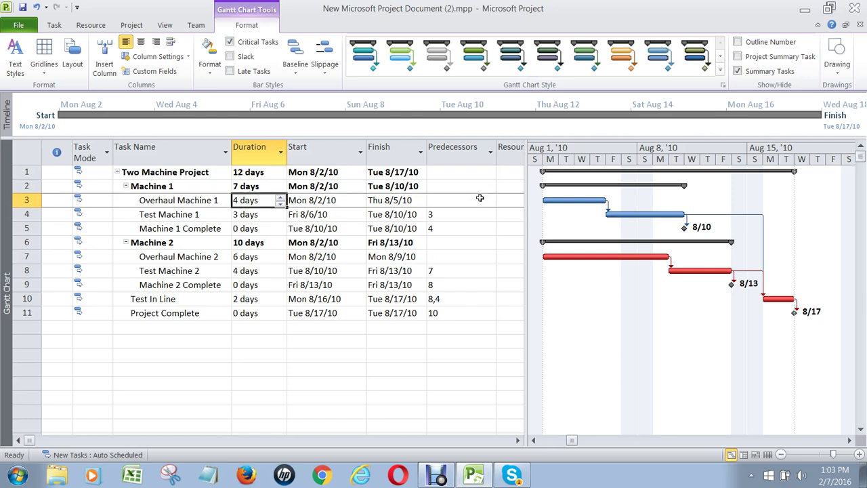
pyautogui.press('Down')
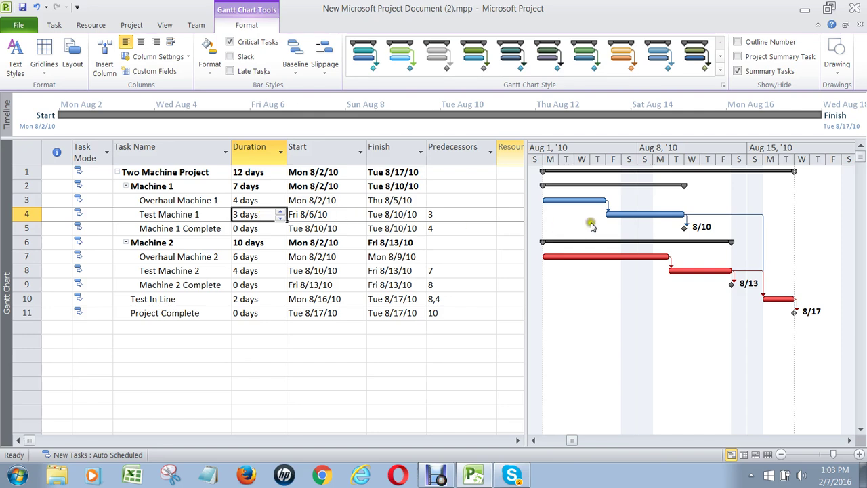
pyautogui.click(205, 327)
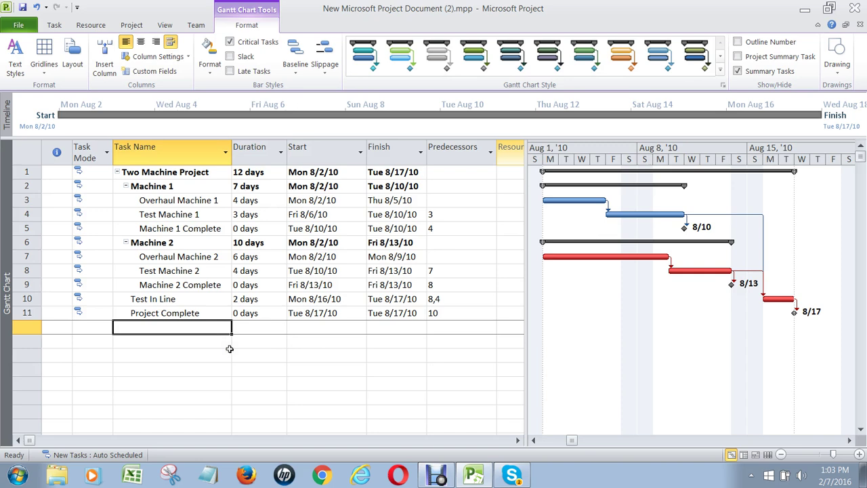
pyautogui.click(96, 285)
pyautogui.click(108, 285)
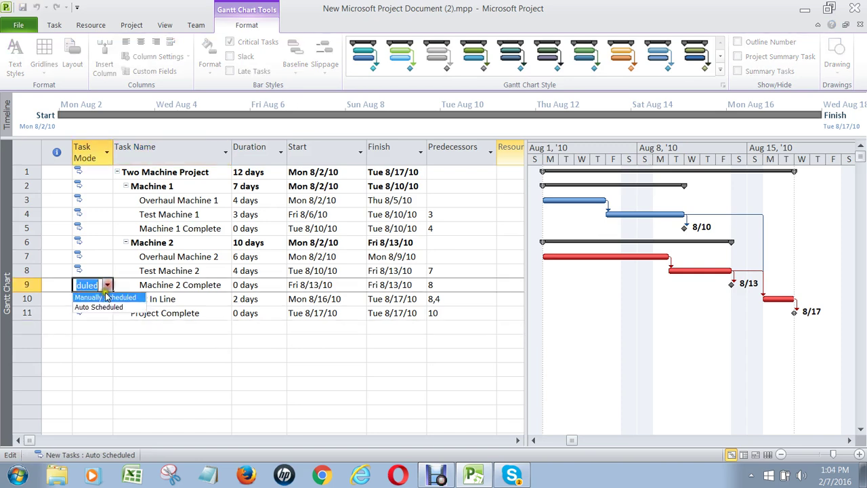
pyautogui.click(103, 295)
pyautogui.click(103, 342)
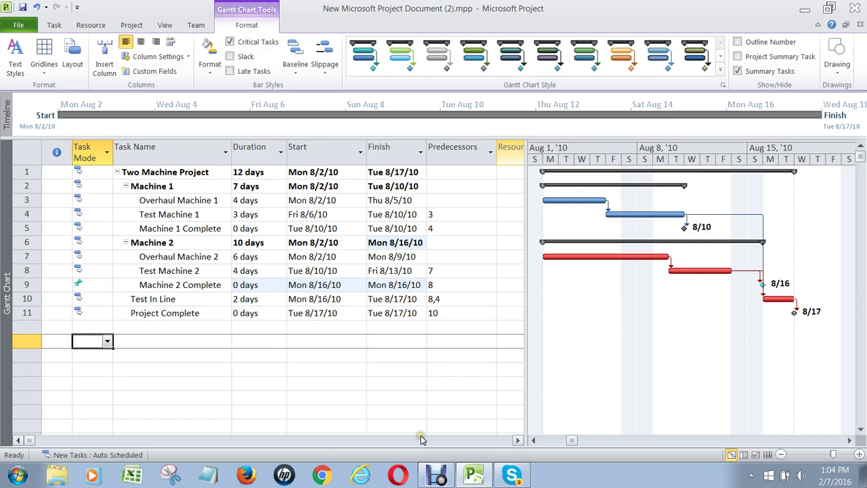
pyautogui.click(96, 284)
pyautogui.click(108, 285)
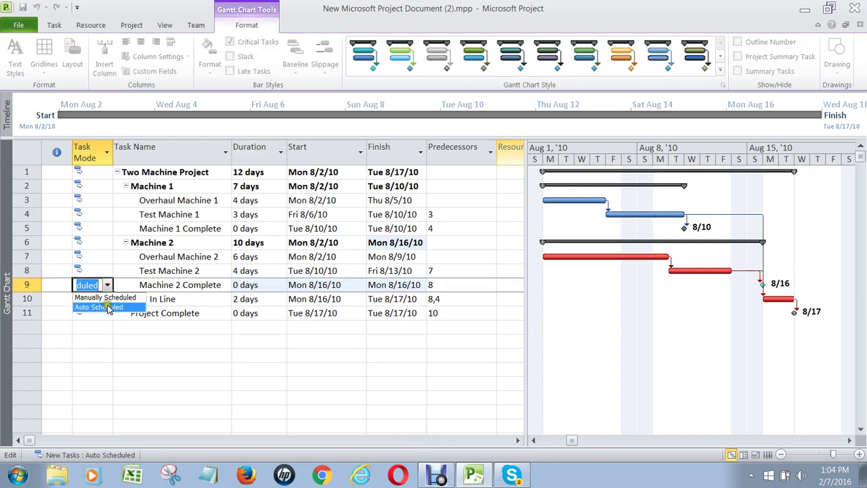
pyautogui.click(98, 307)
pyautogui.click(115, 343)
pyautogui.click(308, 371)
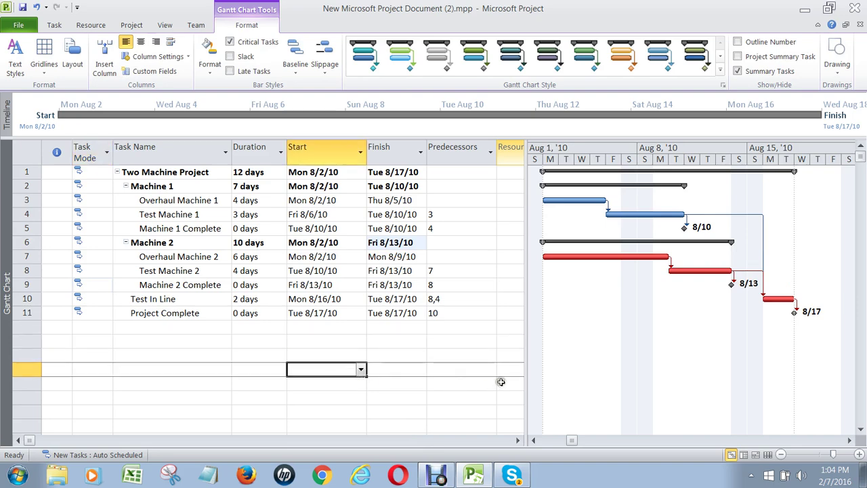
pyautogui.moveTo(523, 357); pyautogui.dragTo(472, 359)
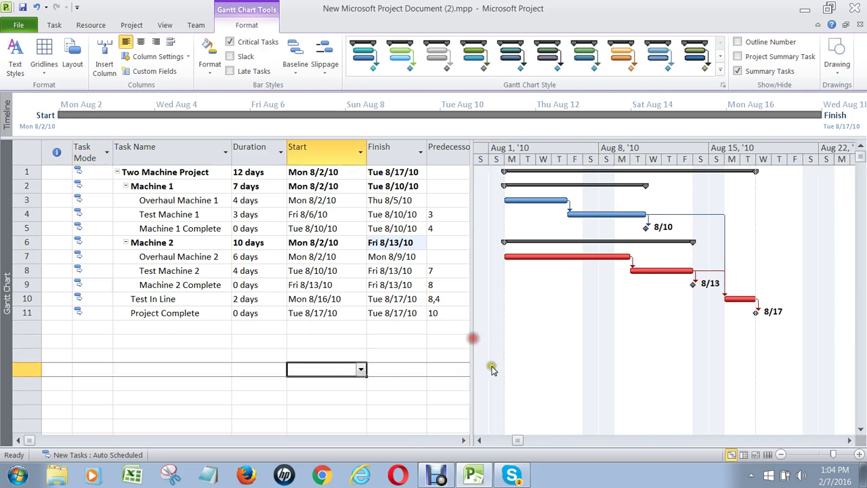
# Switch the task sheet to the Schedule table and widen it toward the slack columns
pyautogui.click(166, 25)
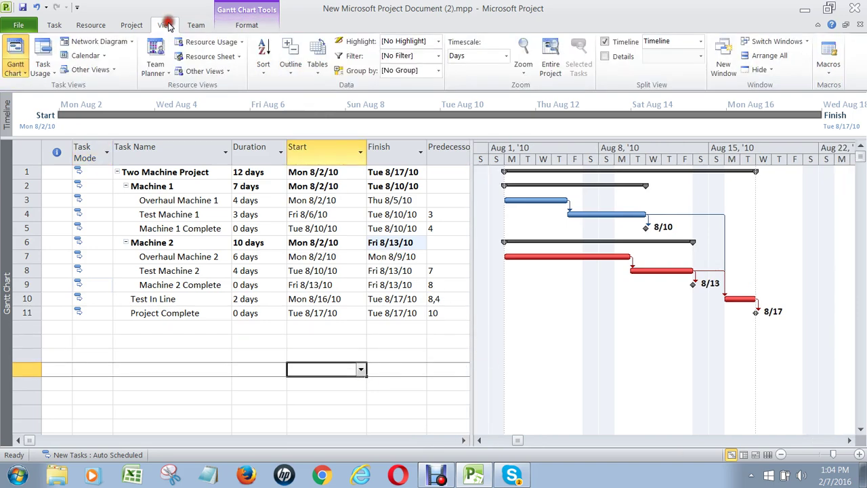
pyautogui.click(317, 73)
pyautogui.click(342, 147)
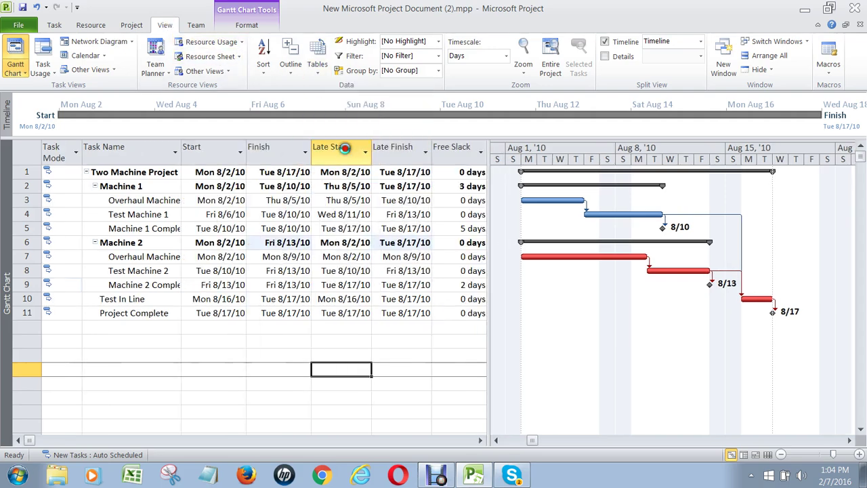
pyautogui.moveTo(488, 241); pyautogui.dragTo(543, 240)
# Compare Overhaul Machine 1's start, finish, late start and late finish, then reveal all slack columns
pyautogui.click(215, 202)
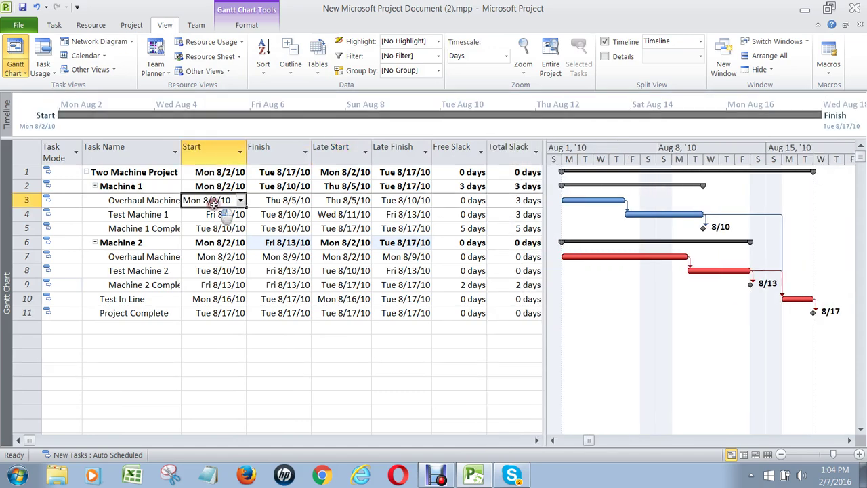
pyautogui.click(278, 201)
pyautogui.click(342, 202)
pyautogui.click(402, 201)
pyautogui.moveTo(543, 231); pyautogui.dragTo(584, 231)
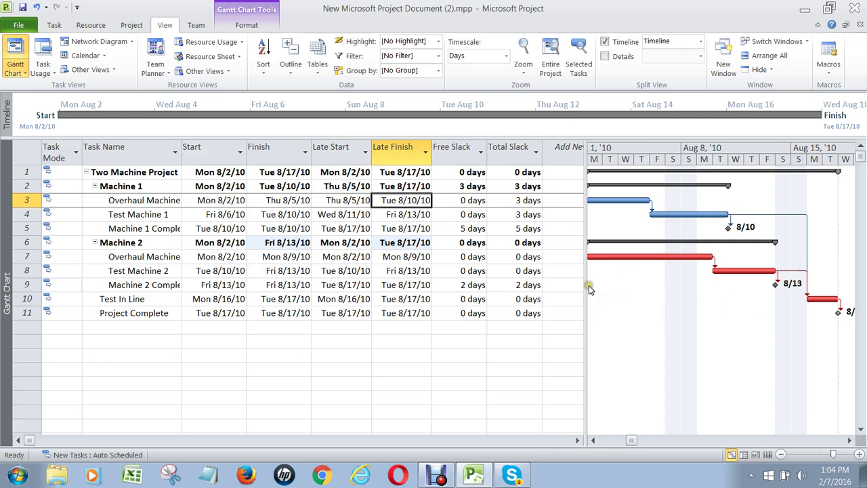
# Review total slack: none on Machine 2 tasks, 3 days on Overhaul Machine 1
pyautogui.click(528, 256)
pyautogui.click(528, 269)
pyautogui.click(529, 256)
pyautogui.click(528, 270)
pyautogui.click(529, 299)
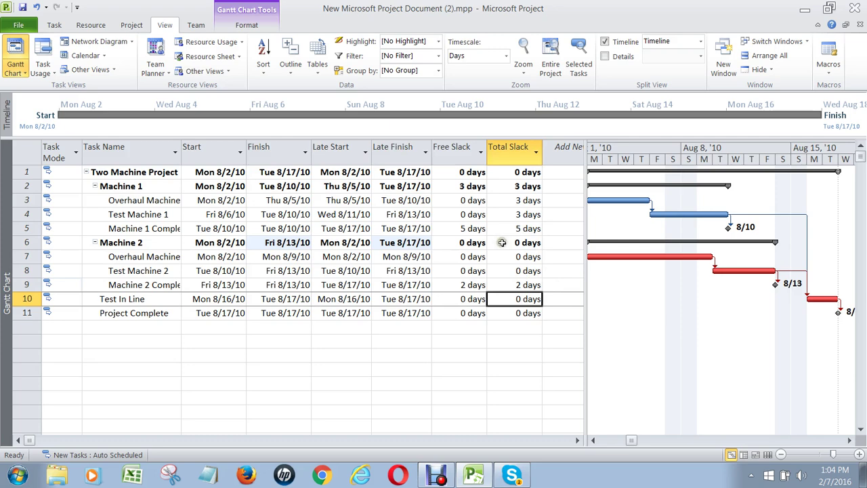
pyautogui.click(533, 203)
pyautogui.click(531, 212)
pyautogui.click(531, 204)
pyautogui.click(532, 215)
pyautogui.click(530, 202)
pyautogui.click(531, 216)
pyautogui.click(532, 199)
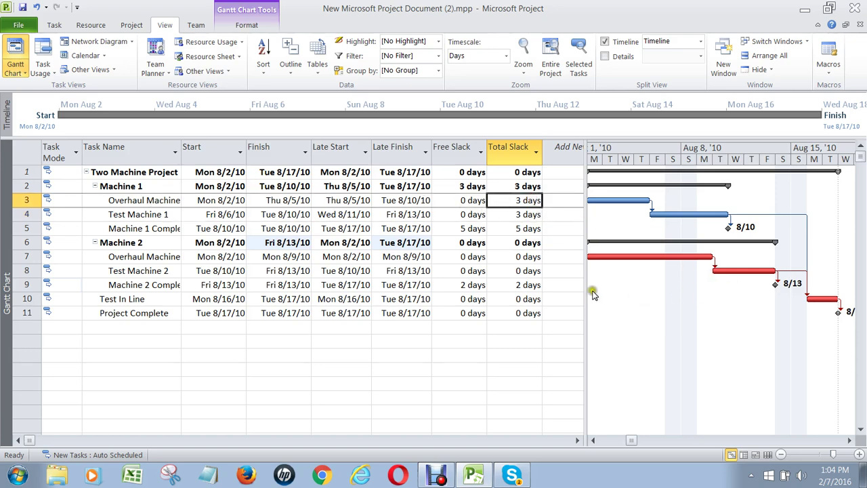
# Narrow the table to Task Name, Start and Finish, and widen Task Name to show full names
pyautogui.moveTo(584, 281); pyautogui.dragTo(316, 249)
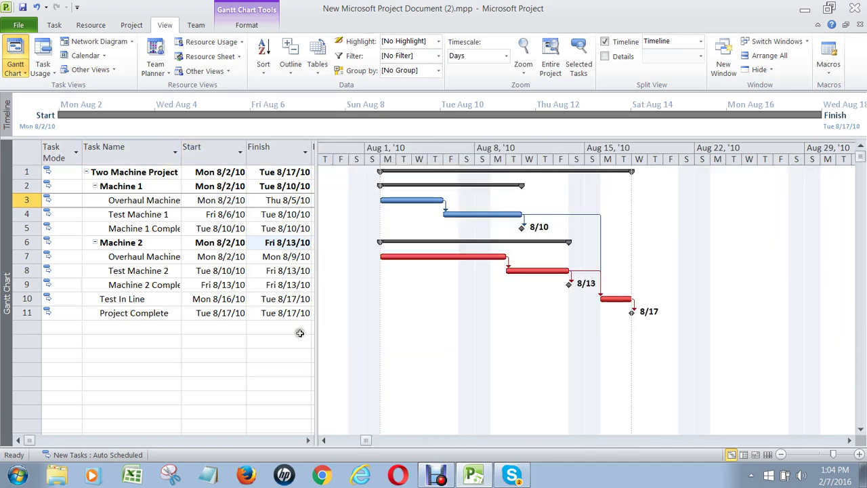
pyautogui.moveTo(316, 233); pyautogui.dragTo(313, 215)
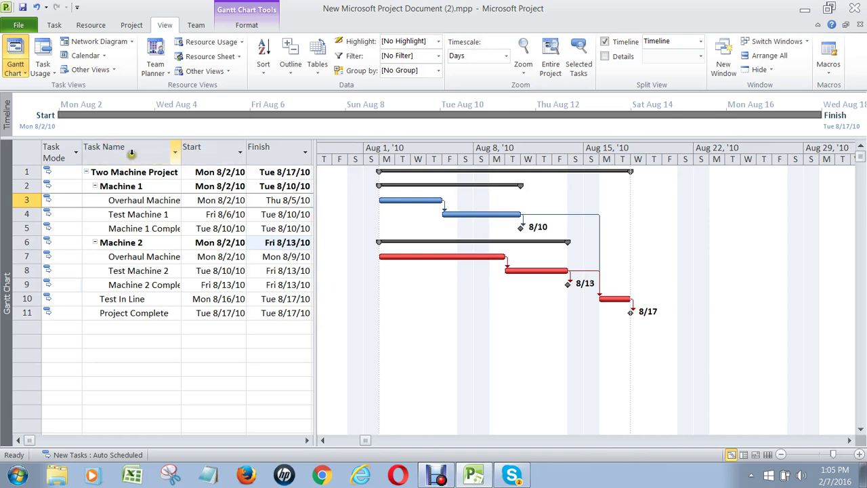
pyautogui.moveTo(182, 157); pyautogui.dragTo(191, 160)
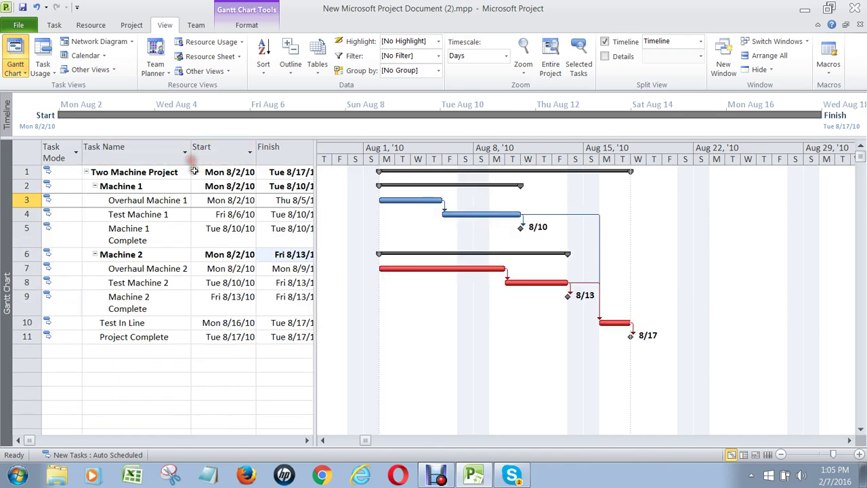
pyautogui.click(228, 364)
pyautogui.click(120, 352)
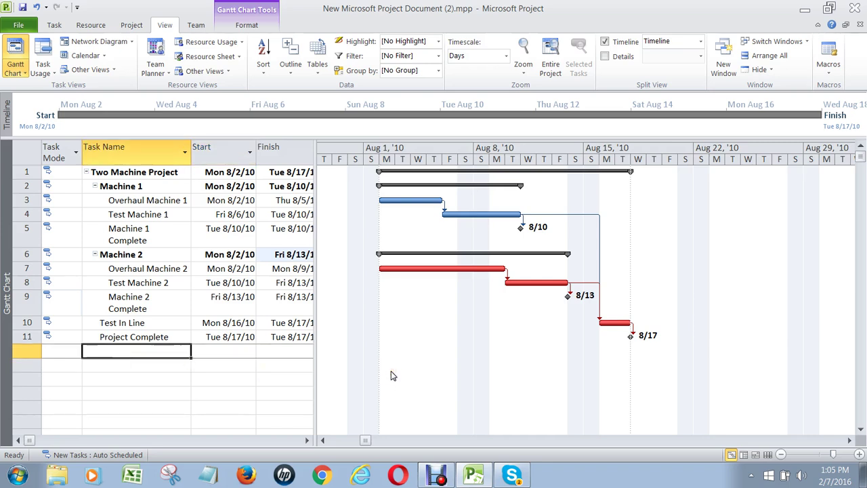